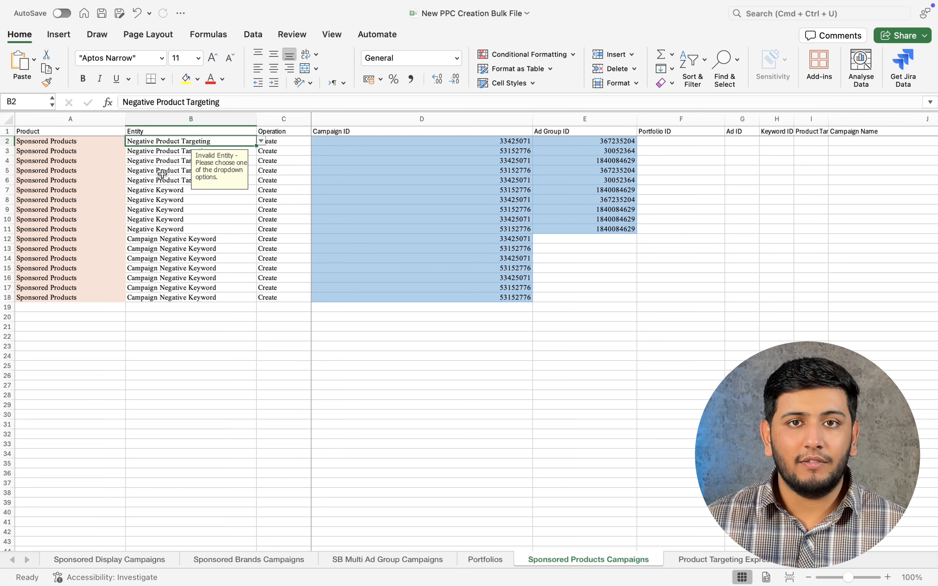
- Review the Negative Product Targeting, Negative Keyword and Campaign Negative Keyword entries in the Entity column
left_click(221, 191)
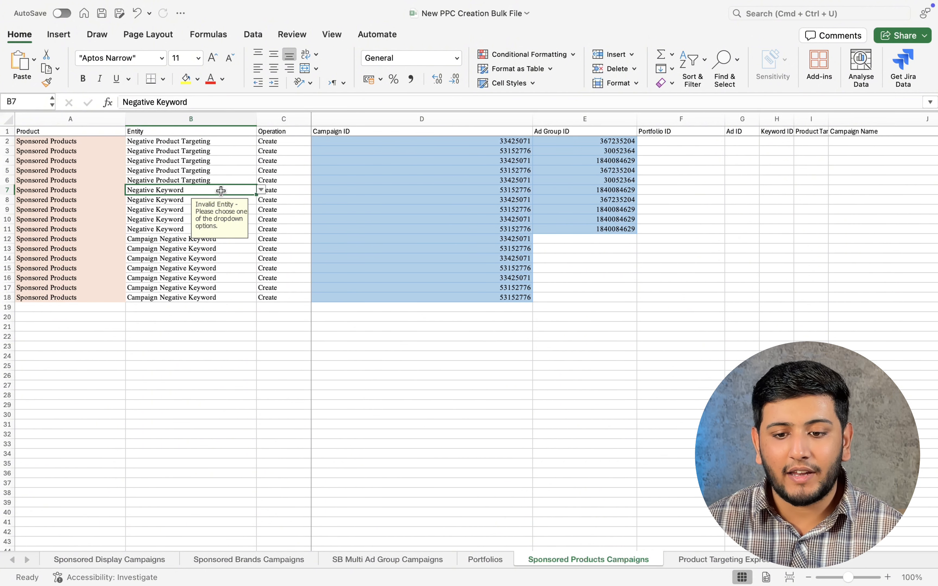
left_click(188, 202)
left_click(165, 254)
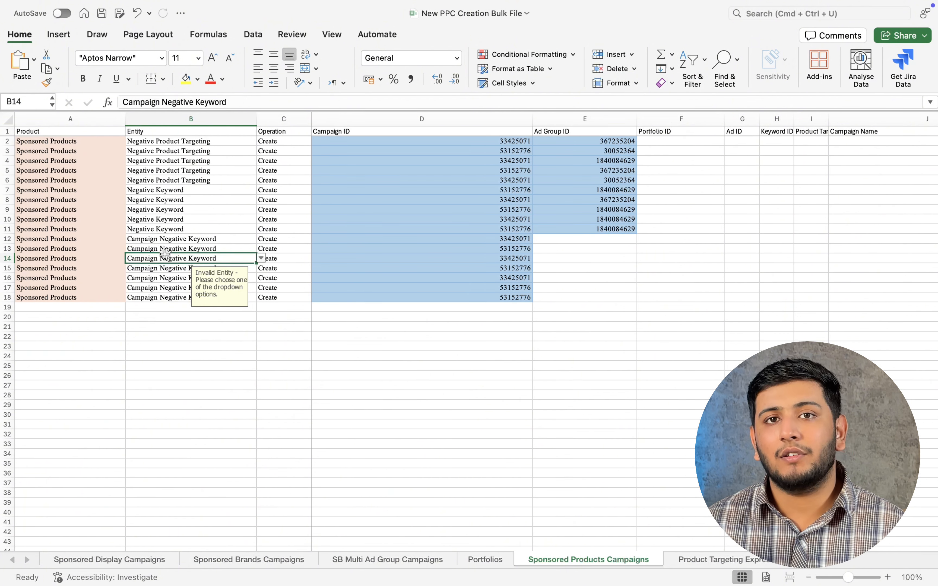
left_click(171, 190)
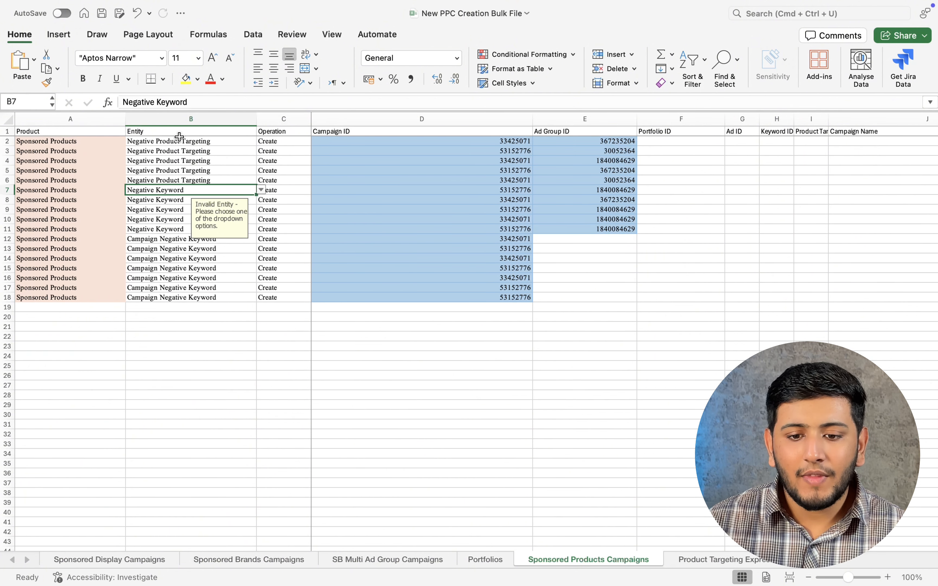
- Examine the columns filled for Negative Product Targeting rows, from Product, Entity, Operation and IDs through State to Product Targeting Expression
left_click(99, 150)
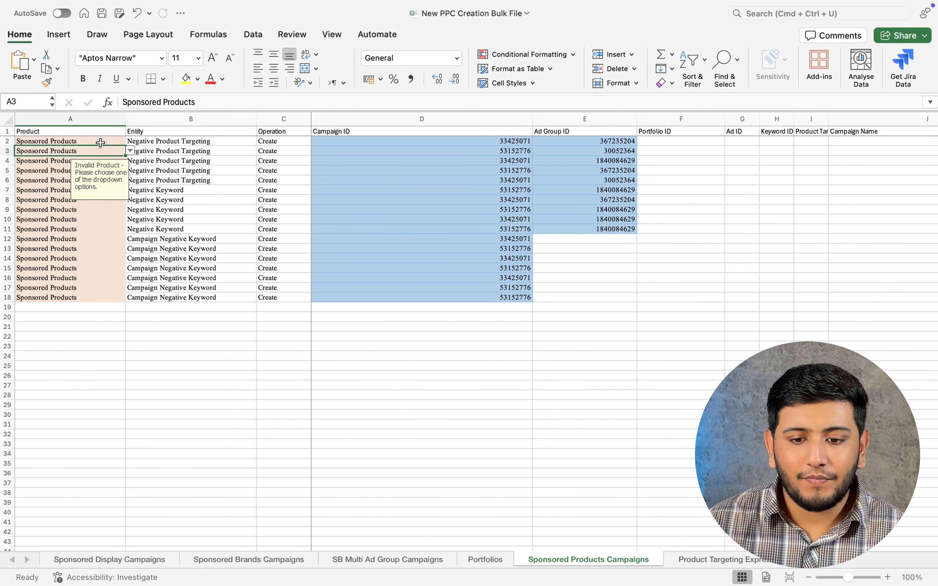
left_click(73, 142)
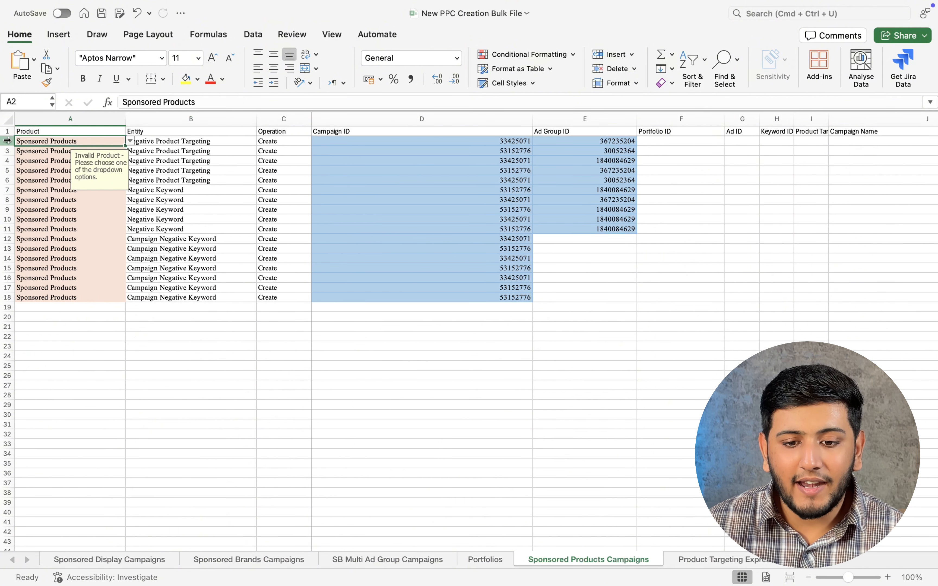
left_click(185, 149)
left_click(85, 142)
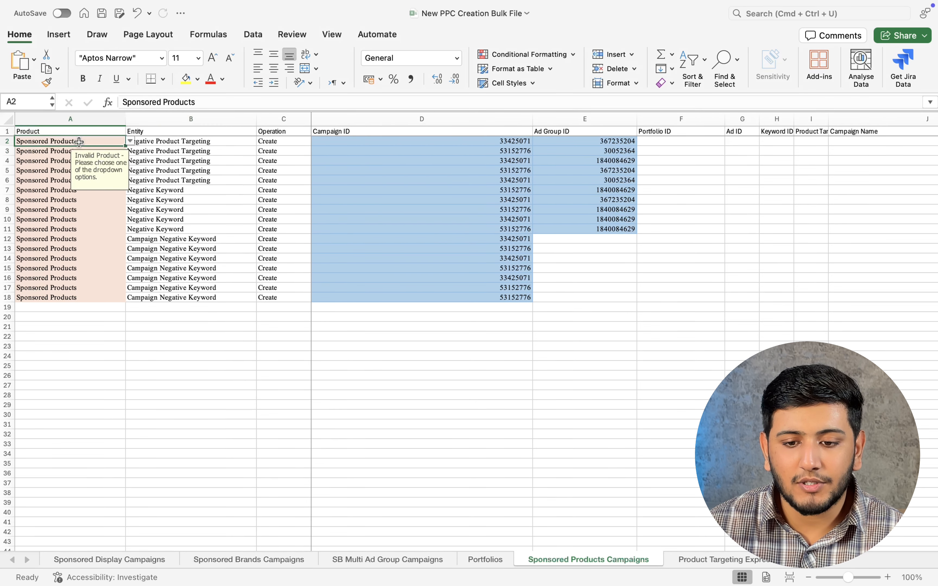
left_click(202, 142)
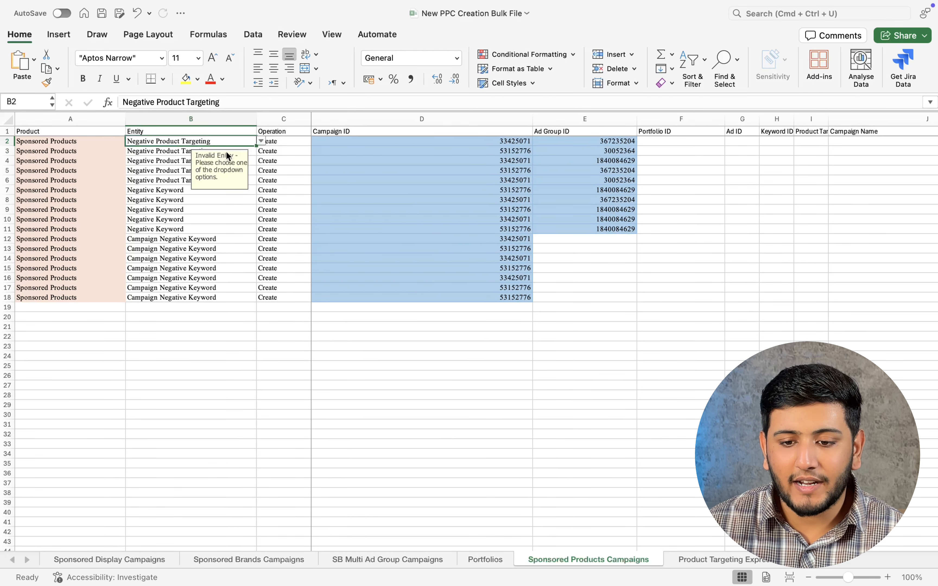
left_click(292, 140)
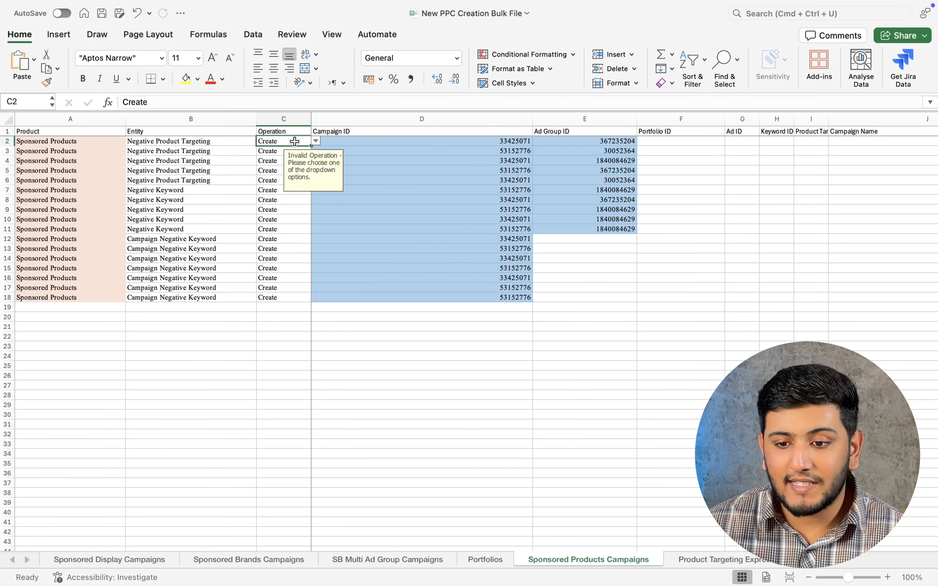
left_click(339, 140)
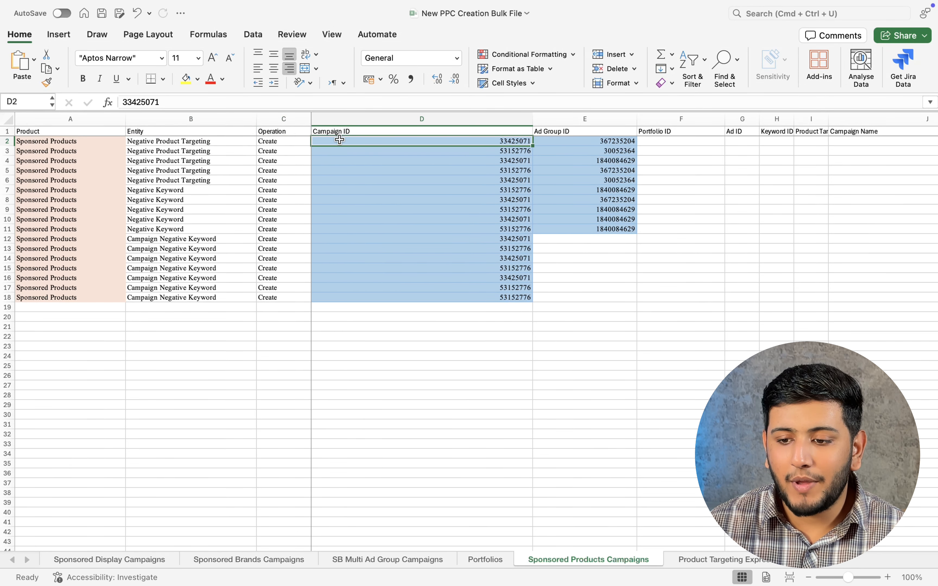
key("Tab")
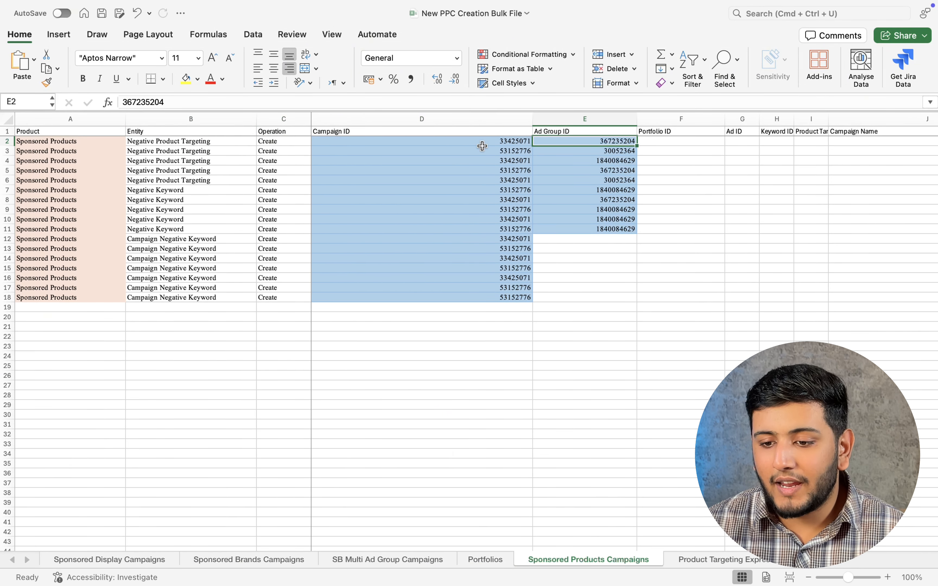
scroll(493, 176, "right", 10)
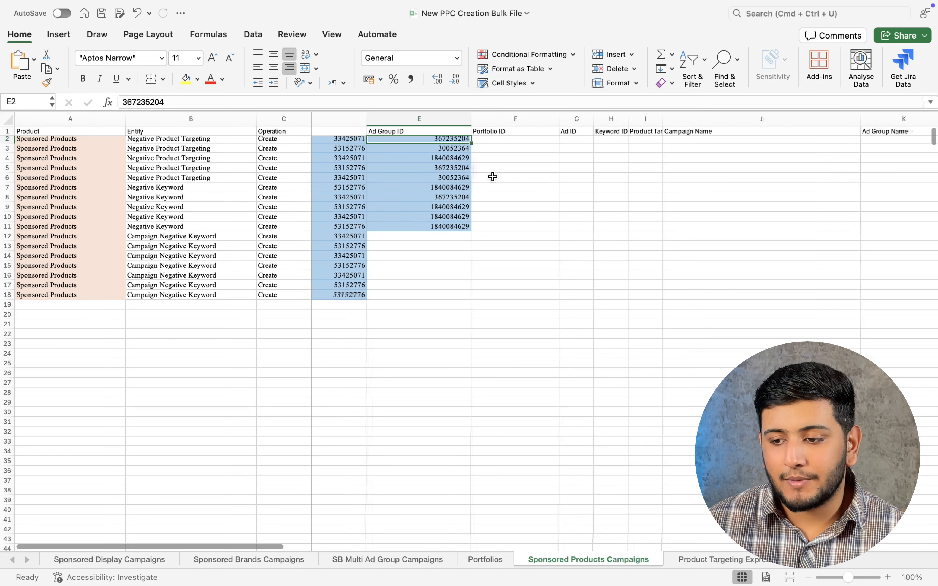
left_click(527, 151)
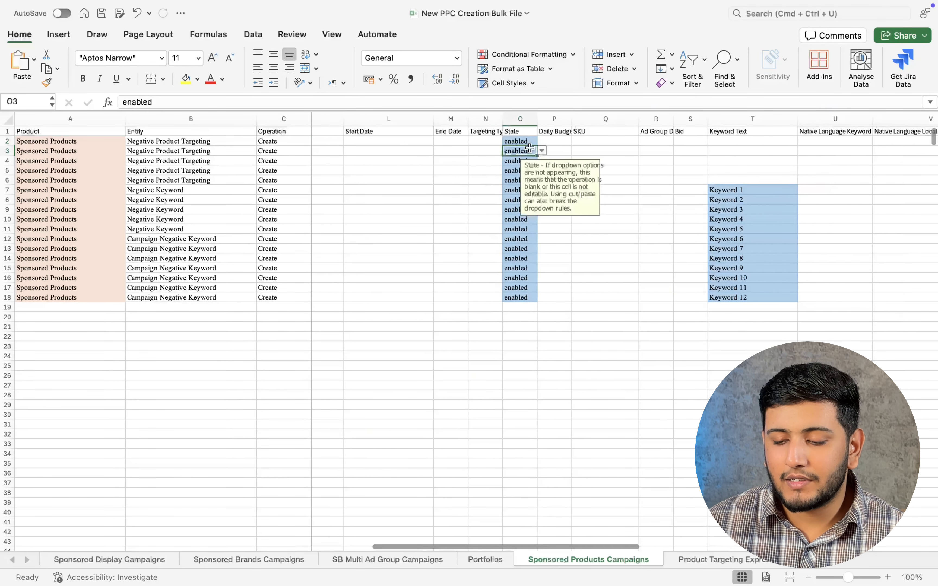
scroll(520, 157, "right", 3)
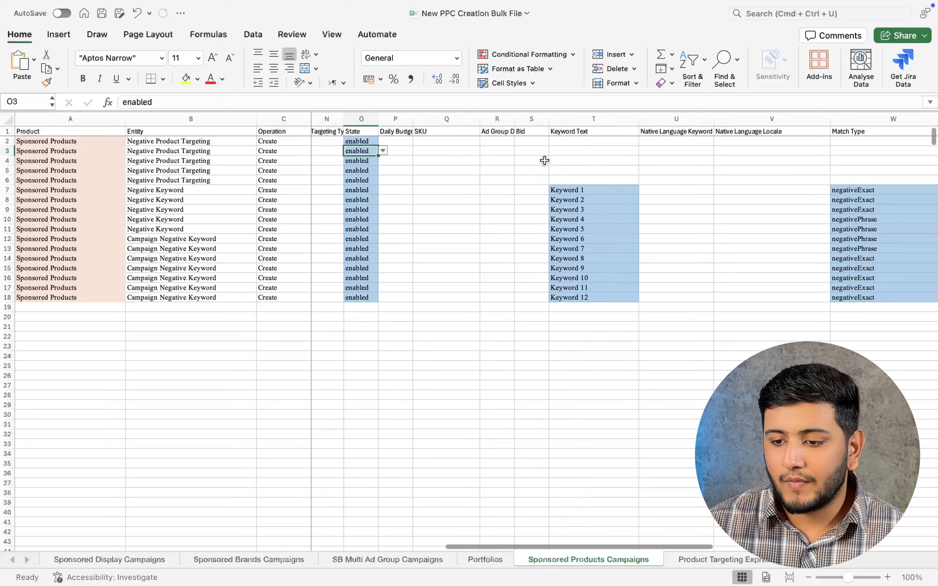
scroll(544, 160, "right", 10)
scroll(544, 160, "left", 2)
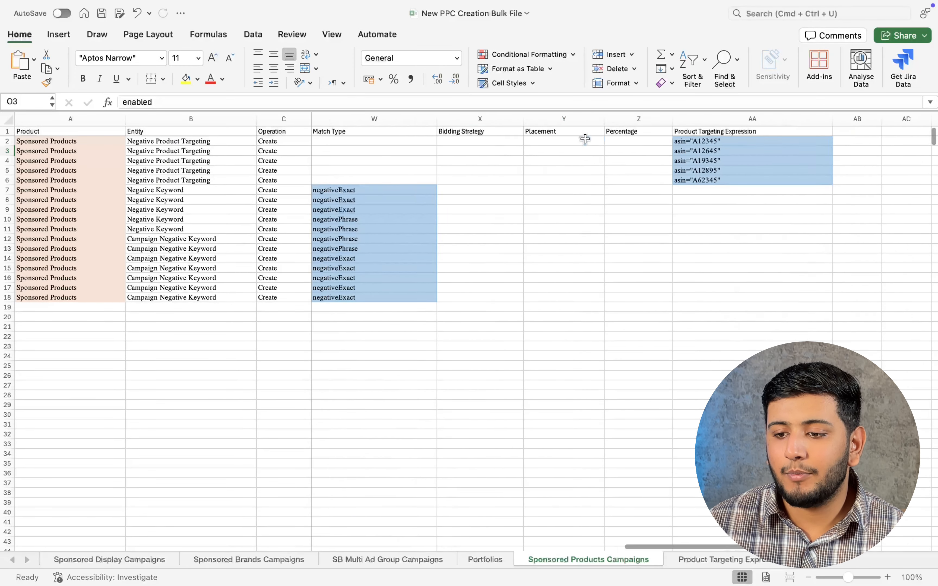
left_click(585, 140)
left_click(718, 151)
scroll(718, 150, "left", 15)
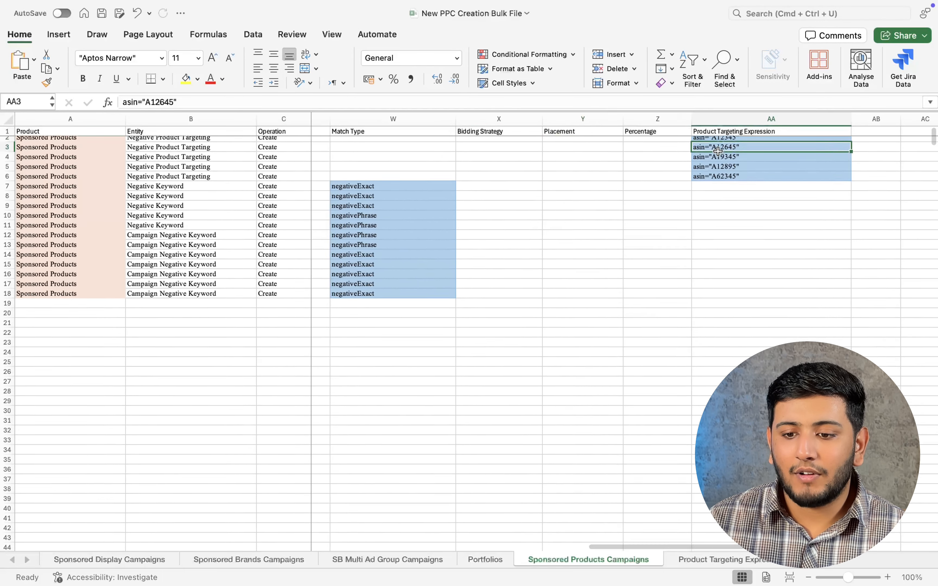
scroll(718, 150, "left", 8)
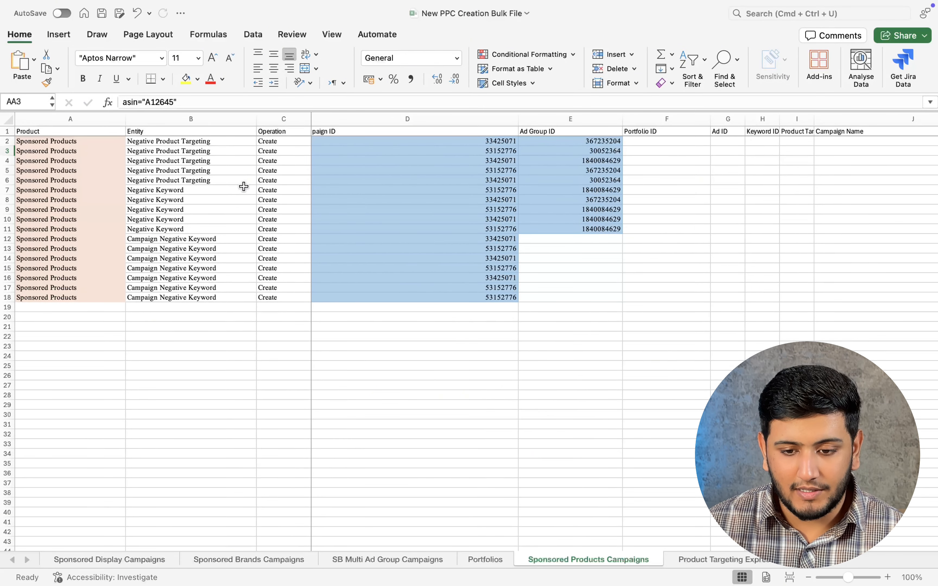
- Examine the columns filled for Negative Keyword rows, including the IDs, Keyword Text and the available Match Type options
left_click(200, 211)
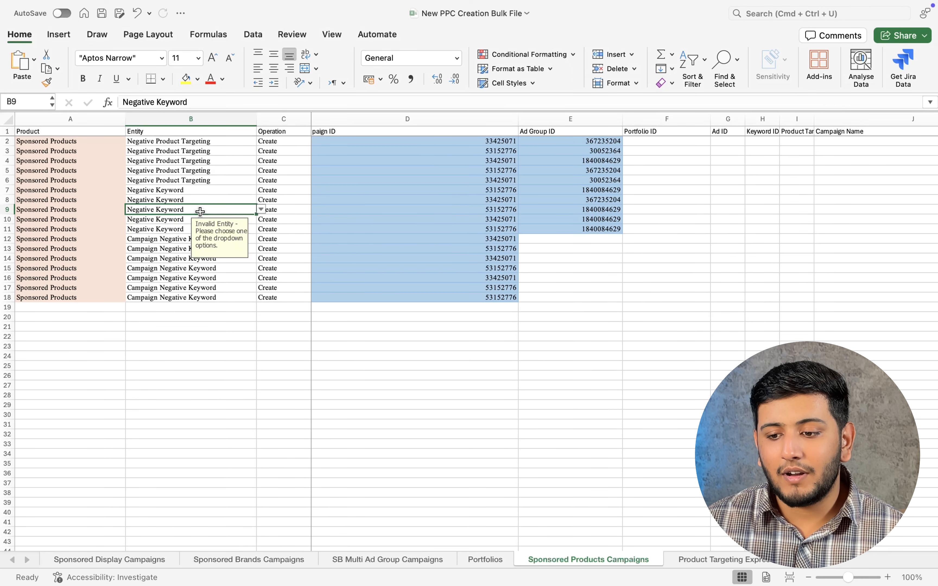
left_click(278, 207)
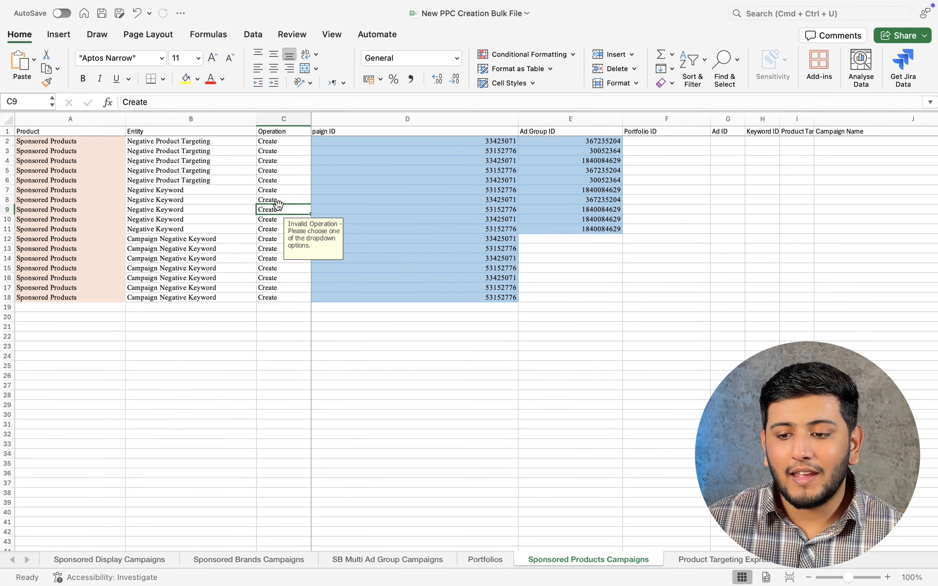
left_click(509, 215)
left_click(624, 209)
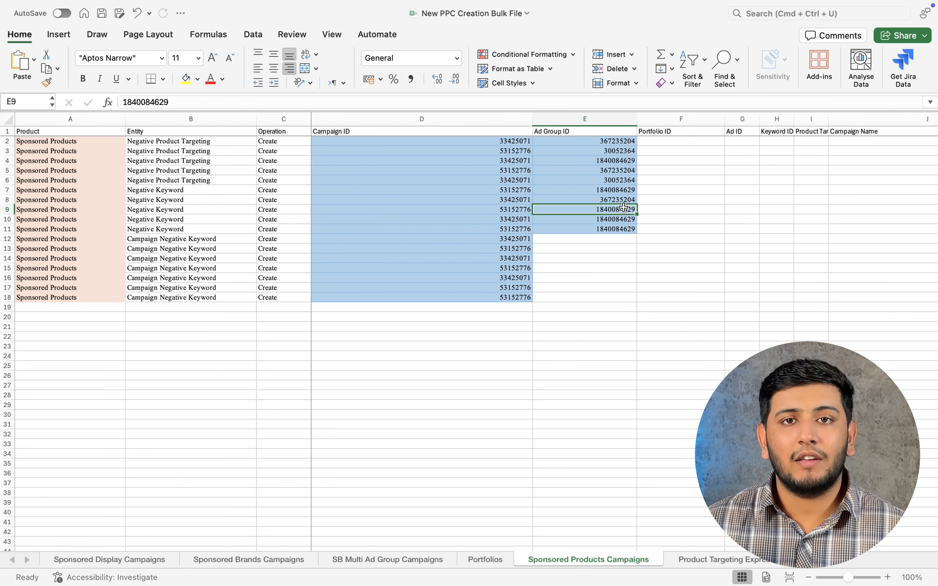
scroll(624, 208, "right", 15)
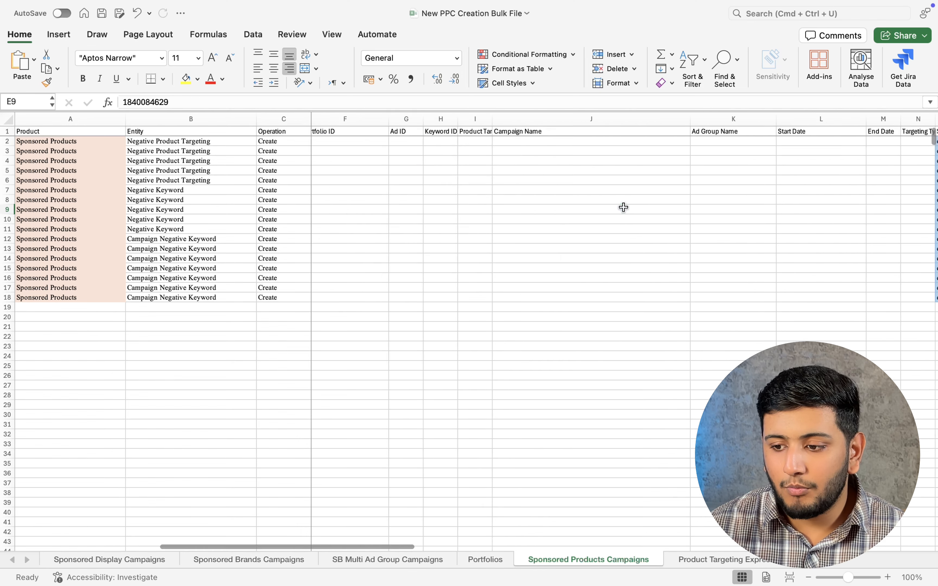
scroll(623, 208, "right", 3)
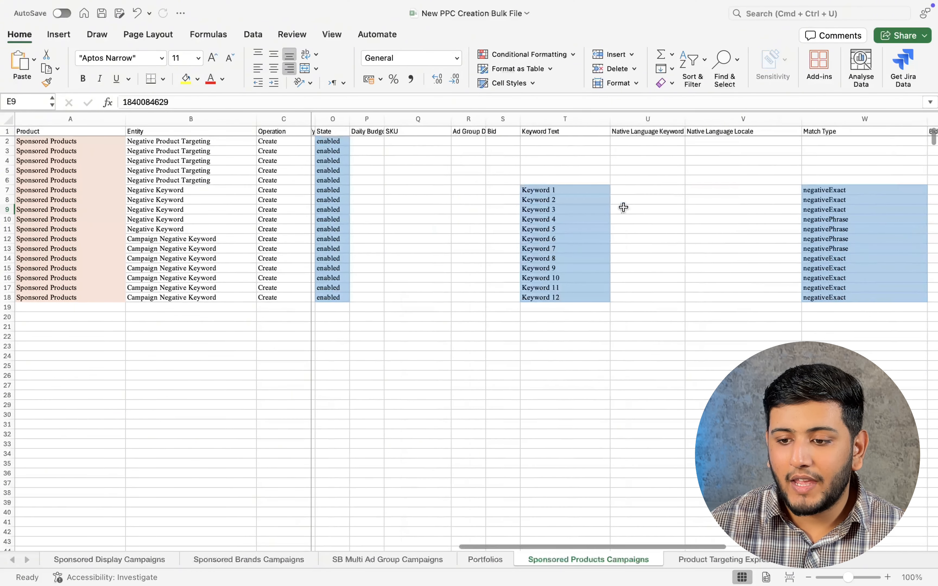
left_click(622, 208)
left_click(563, 198)
left_click_drag(561, 190, 555, 239)
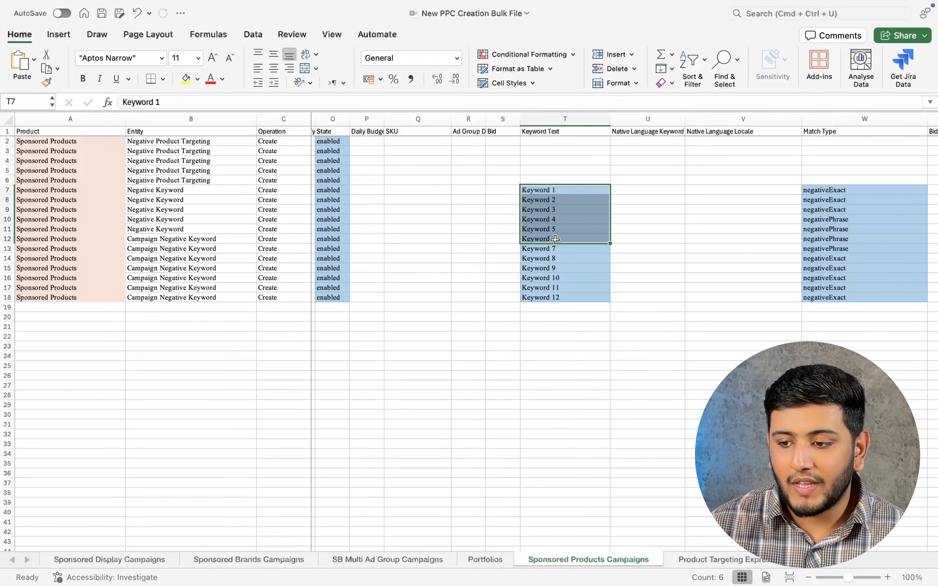
scroll(556, 240, "right", 5)
left_click(703, 194)
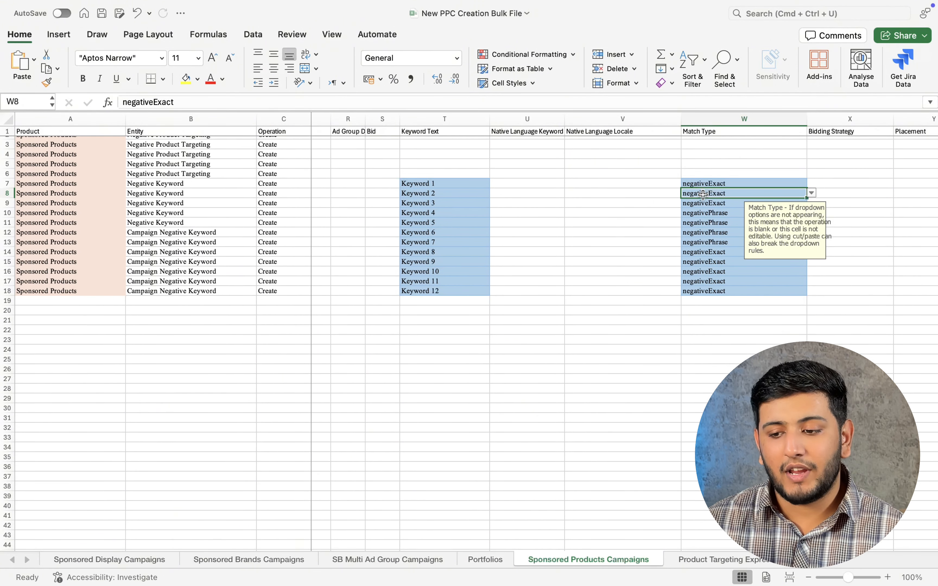
left_click(812, 197)
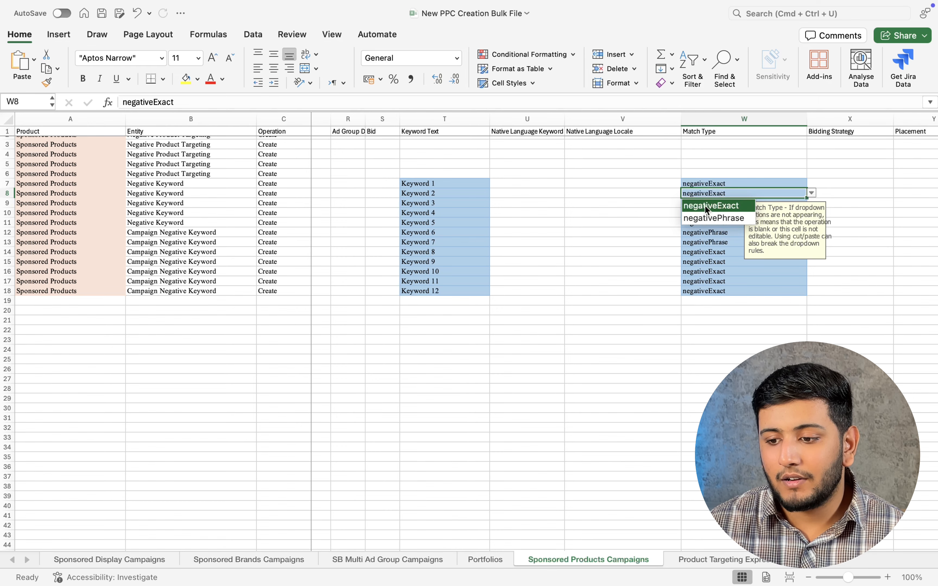
scroll(709, 195, "right", 5)
scroll(707, 195, "left", 10)
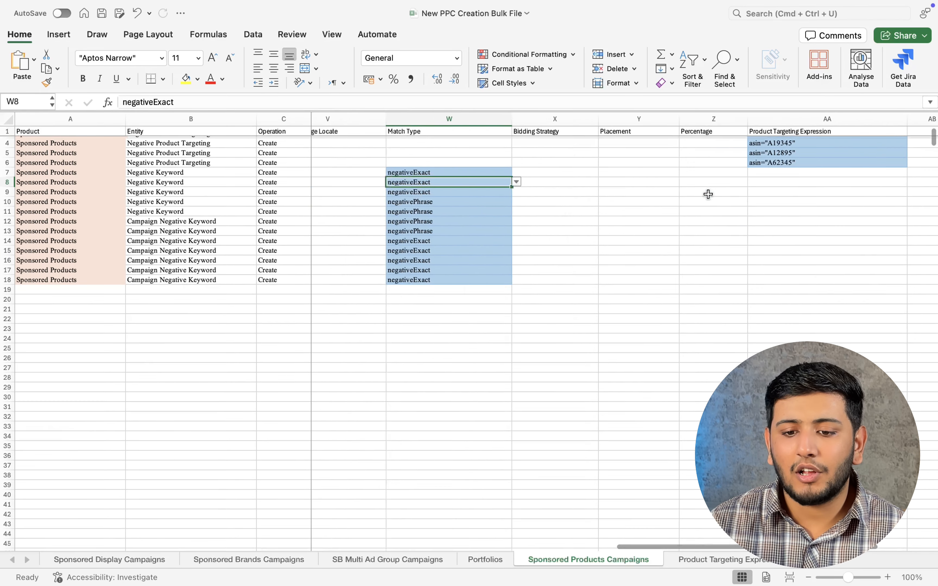
- Examine the columns filled for the Campaign Negative Keyword rows, including Campaign ID and Ad Group ID
left_click(206, 219)
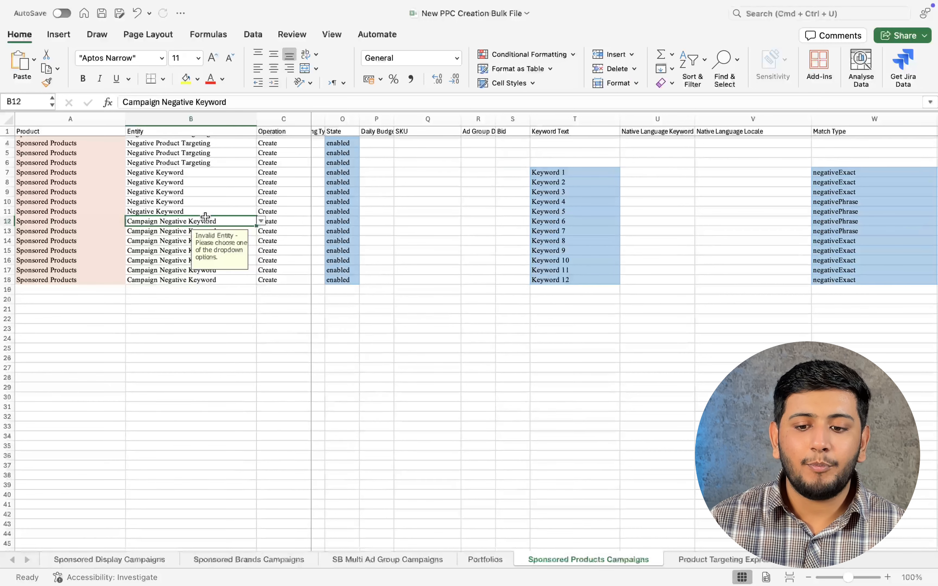
scroll(342, 272, "left", 5)
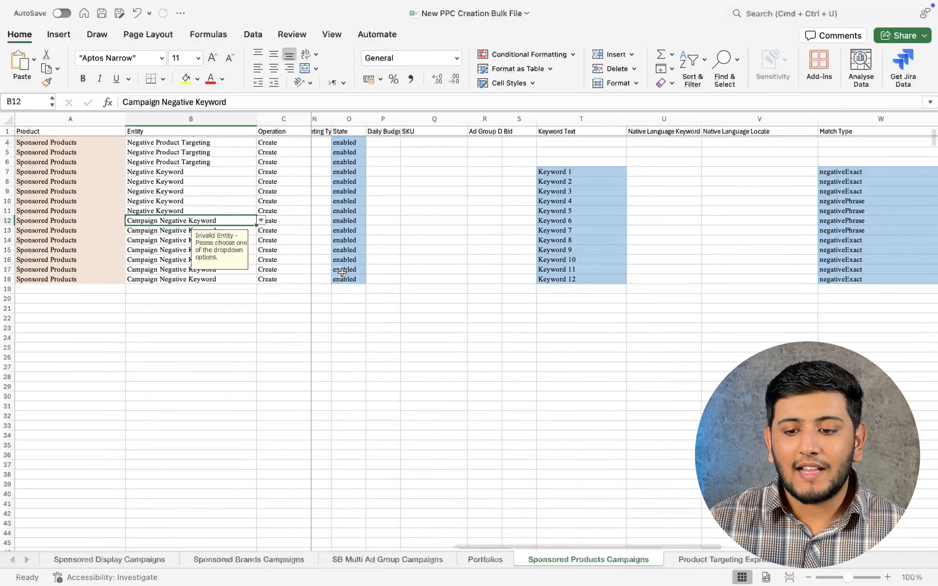
scroll(342, 272, "left", 5)
left_click(583, 244)
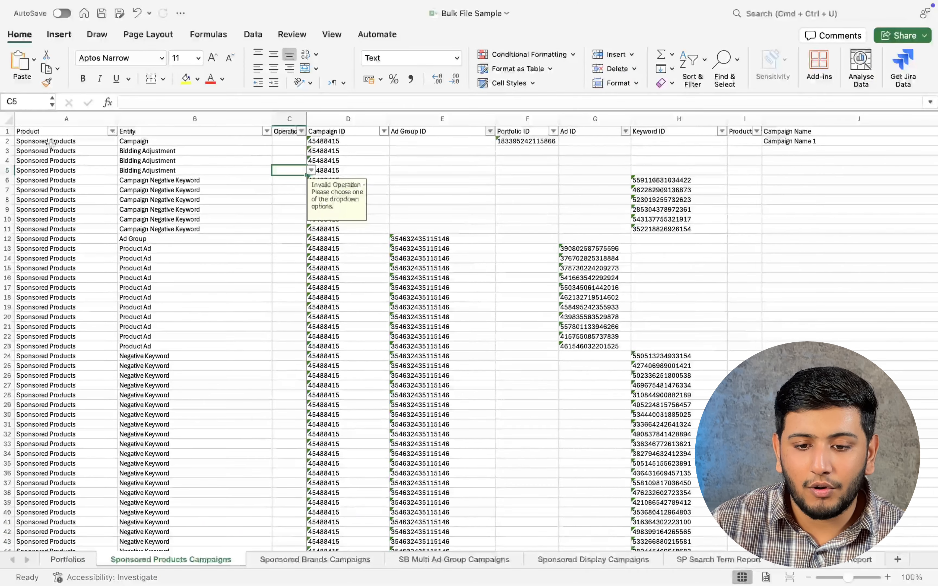
- In the Bulk File Sample workbook, look through the rows of the Sponsored Products Campaigns sheet
key("Left")
left_click(29, 143)
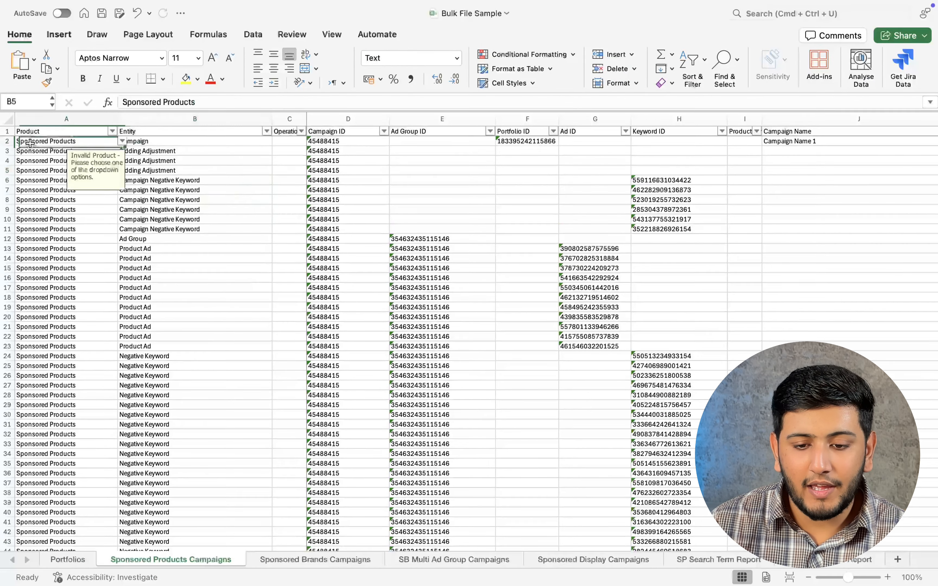
scroll(180, 351, "down", 20)
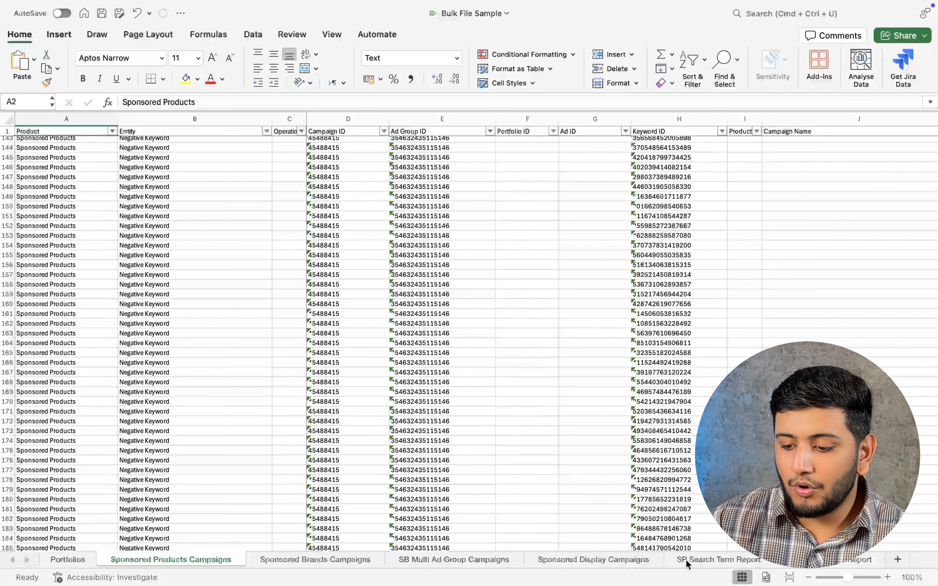
- On the SP Search Term Report sheet, filter the ACOS column to values greater than 0.3
left_click(714, 560)
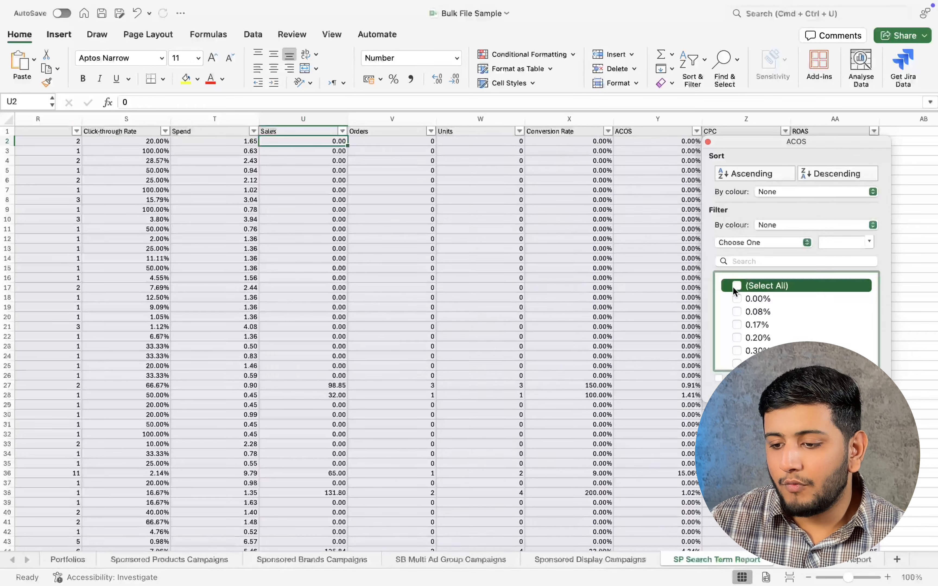
scroll(733, 288, "down", 5)
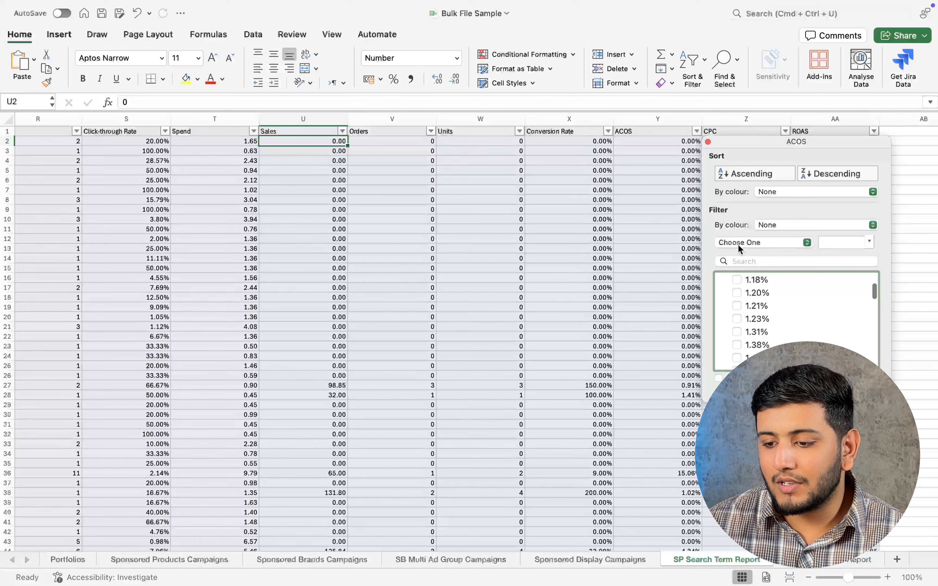
scroll(734, 288, "up", 3)
scroll(741, 313, "up", 5)
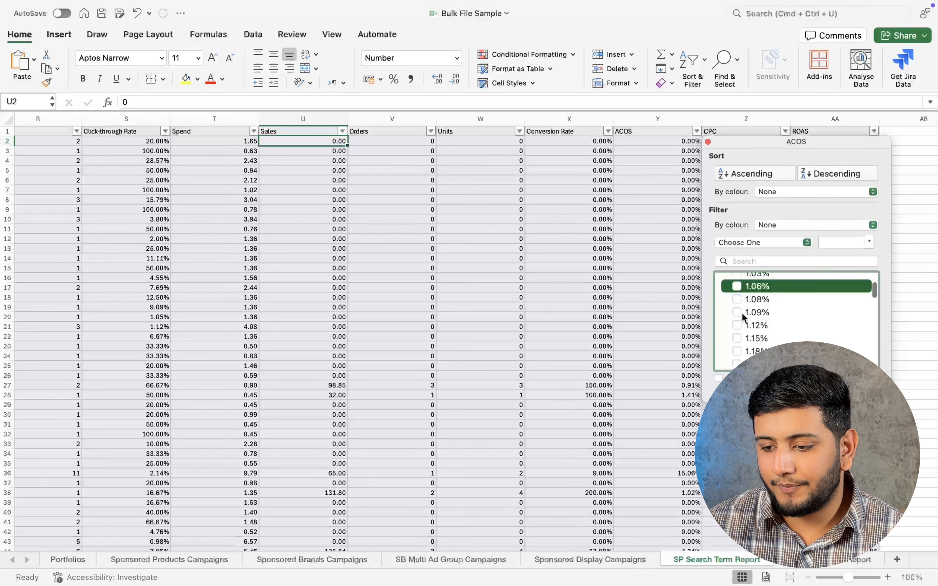
left_click(737, 250)
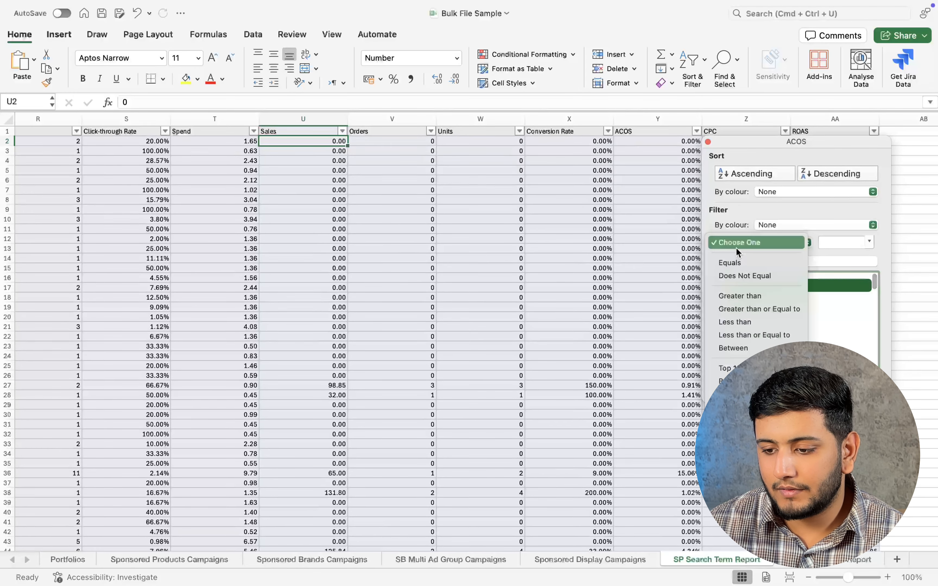
left_click(735, 298)
type("0.6")
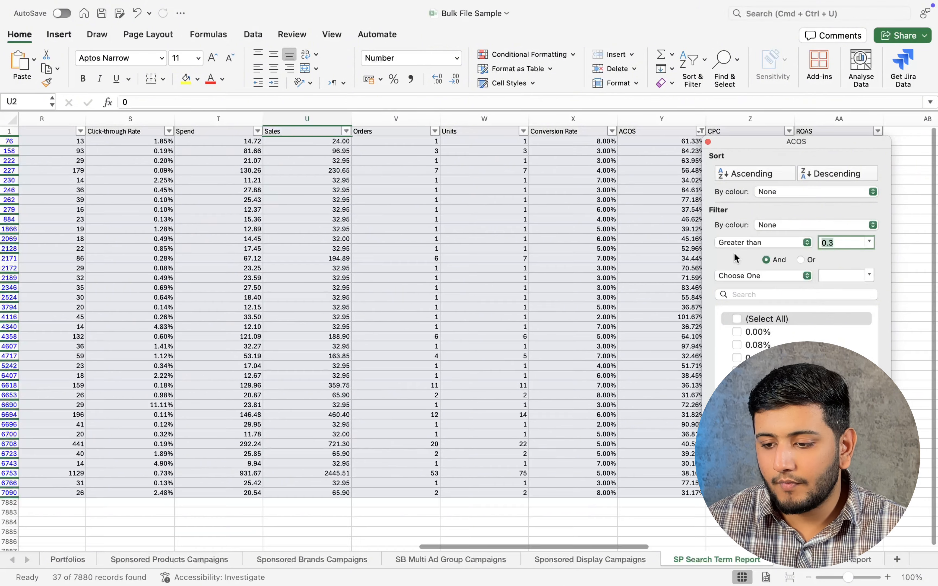
- Examine the filtered search term rows, from State and Campaign State back to Campaign ID and Product
left_click(647, 264)
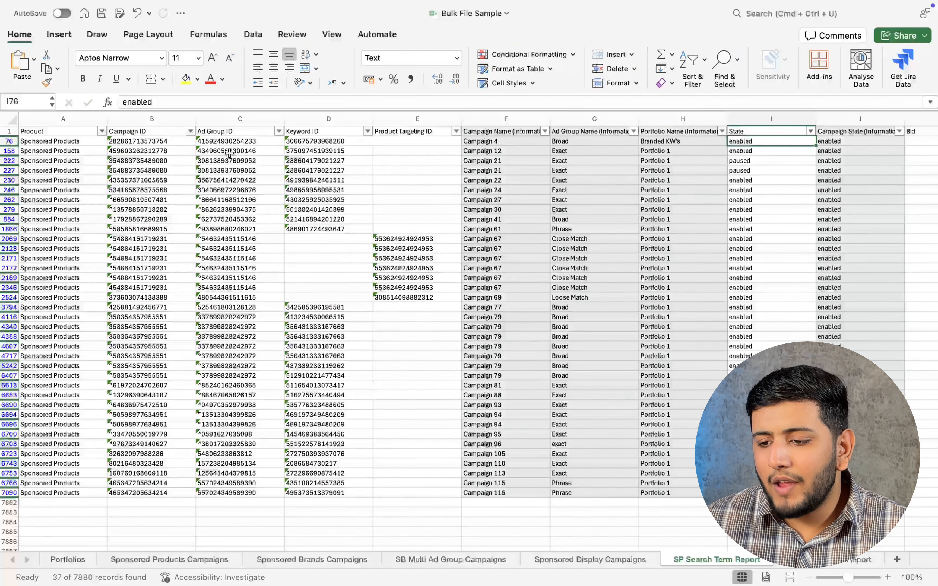
key("Right")
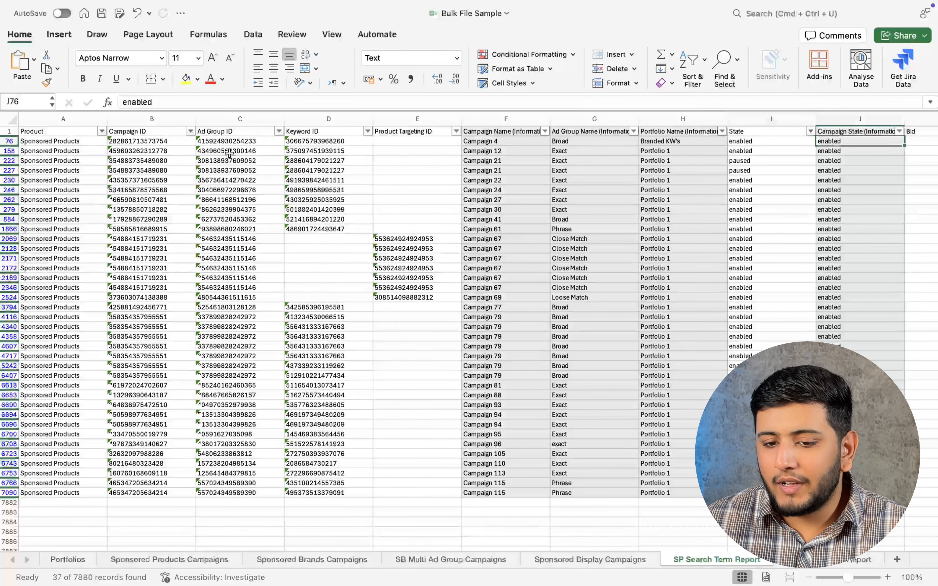
key("Left")
key("Left")
key("Left")
key("Left")
key("Left")
key("Left")
key("Left")
key("Left")
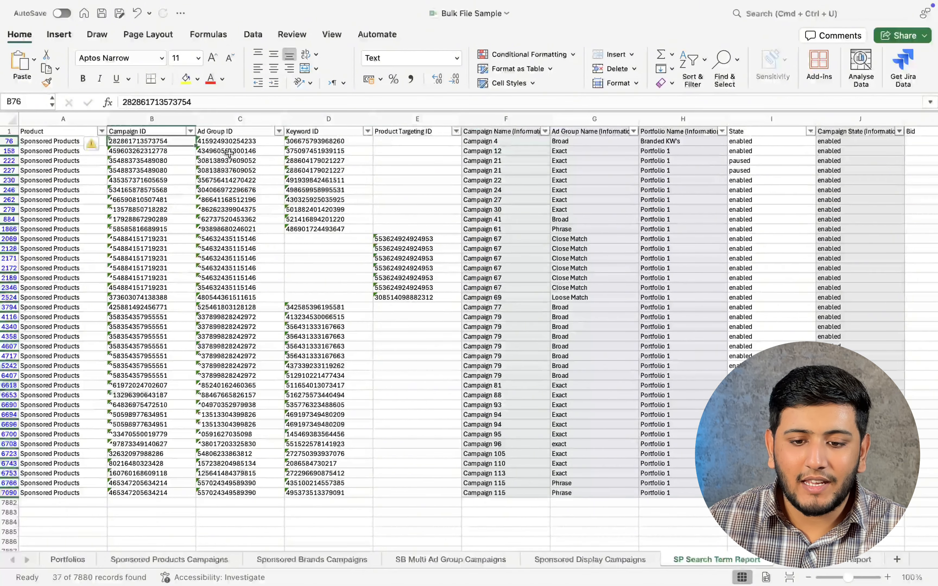
key("Left")
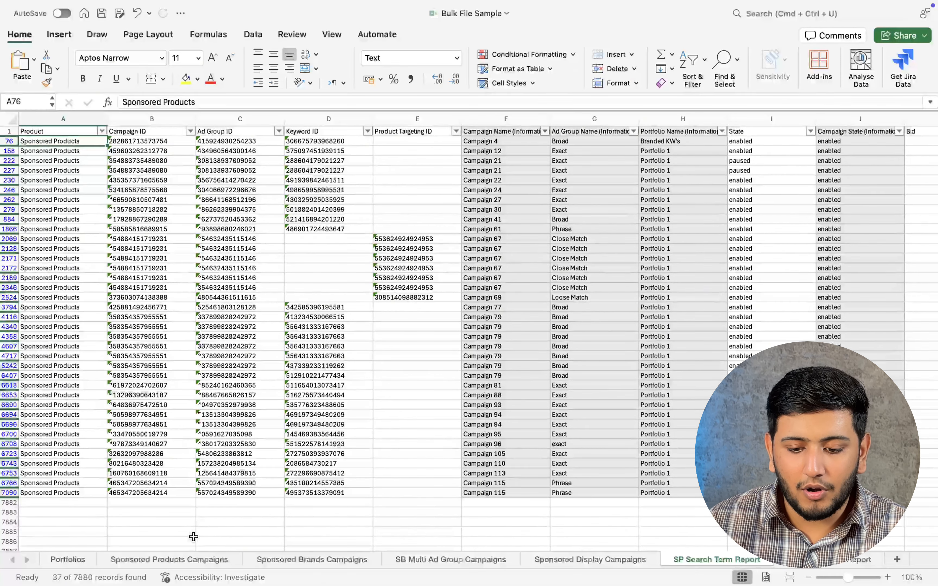
- On the Sponsored Products Campaigns sheet, start a new row below the existing data with Product set to Sponsored Products
left_click(173, 561)
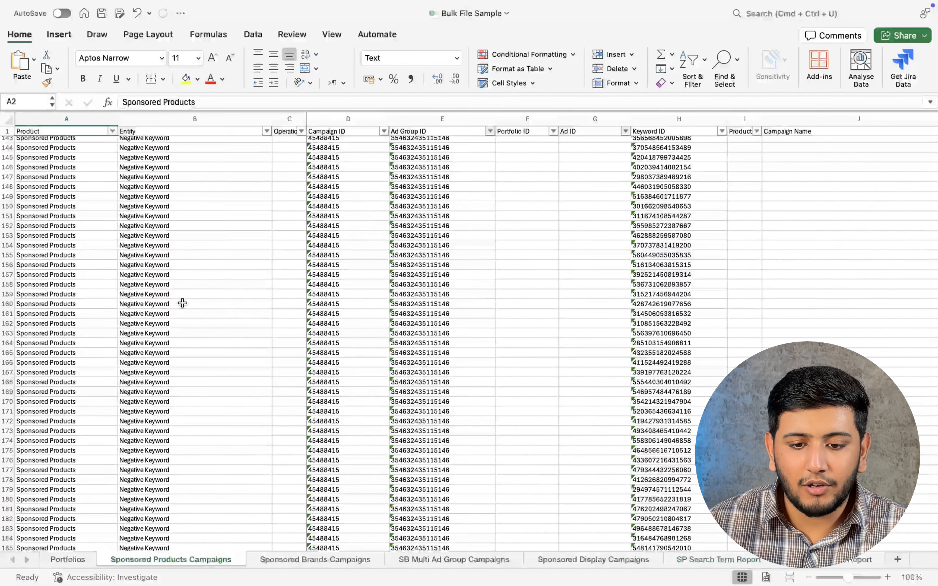
scroll(180, 302, "down", 10)
left_click(57, 309)
key("ctrl+Down")
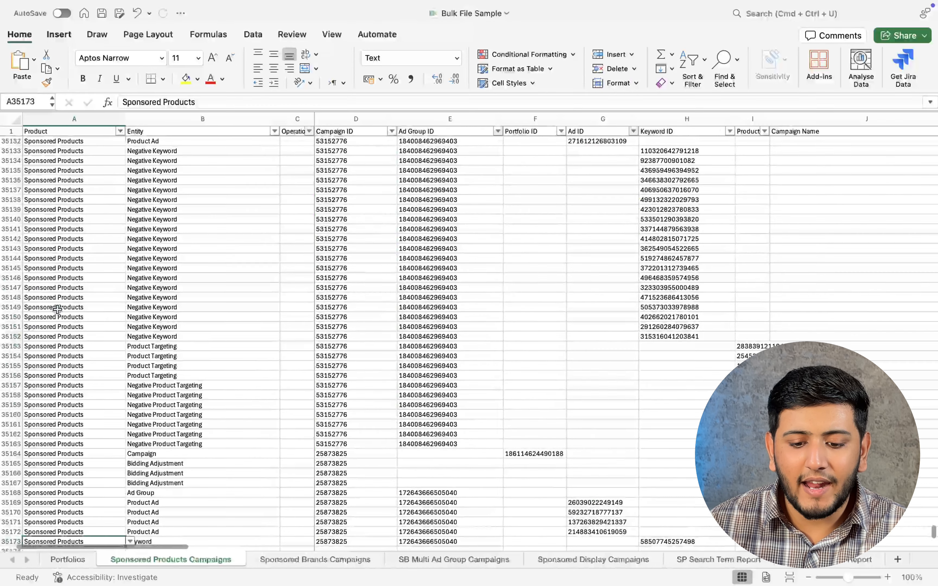
left_click(60, 259)
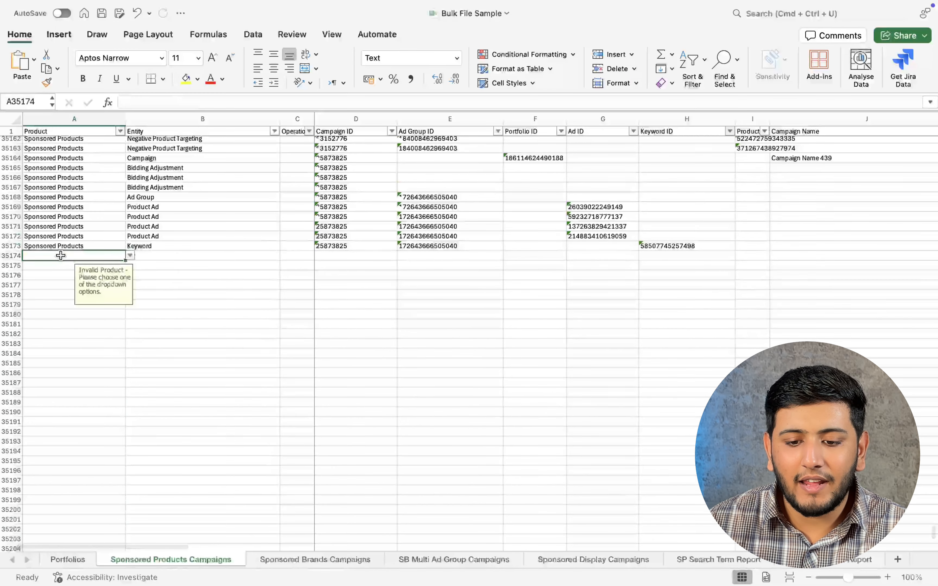
left_click(130, 255)
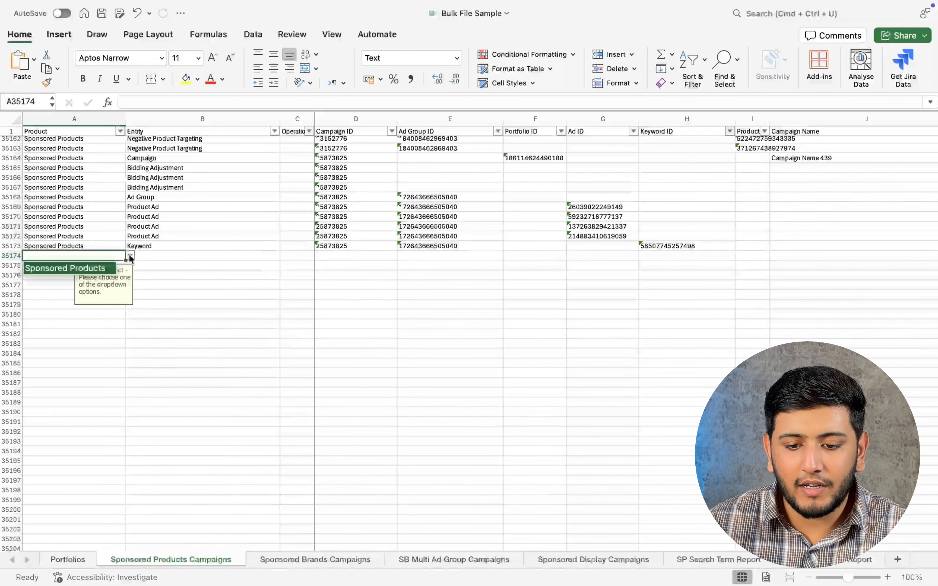
left_click(73, 268)
- In the new row 35174, set Entity to Negative Keyword and Operation to Create
left_click(209, 256)
left_click(286, 256)
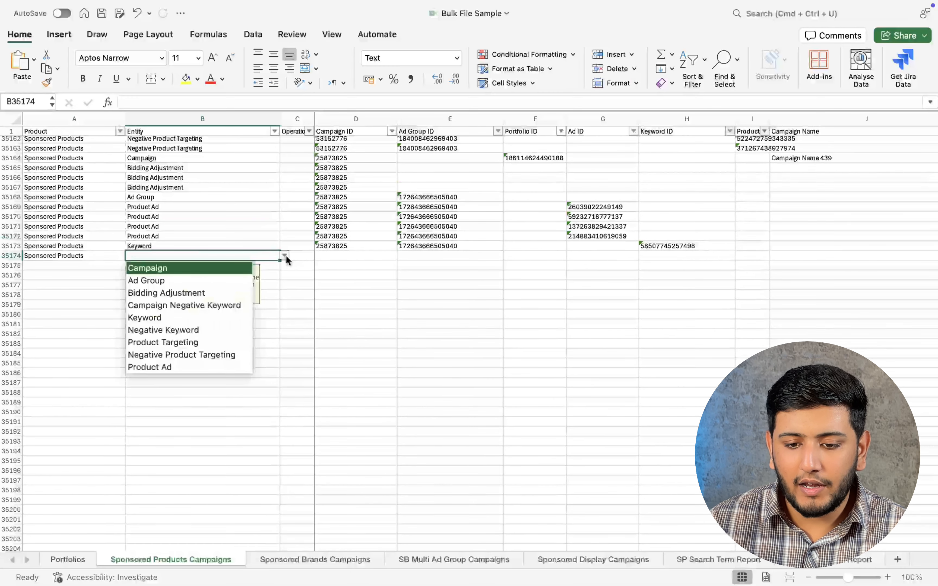
left_click(185, 331)
left_click(310, 256)
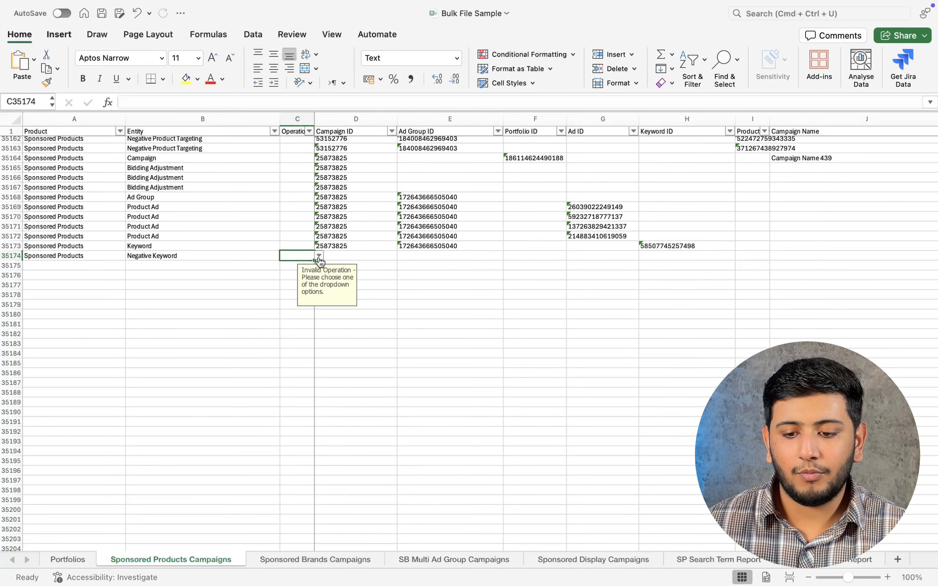
left_click(319, 258)
left_click(303, 271)
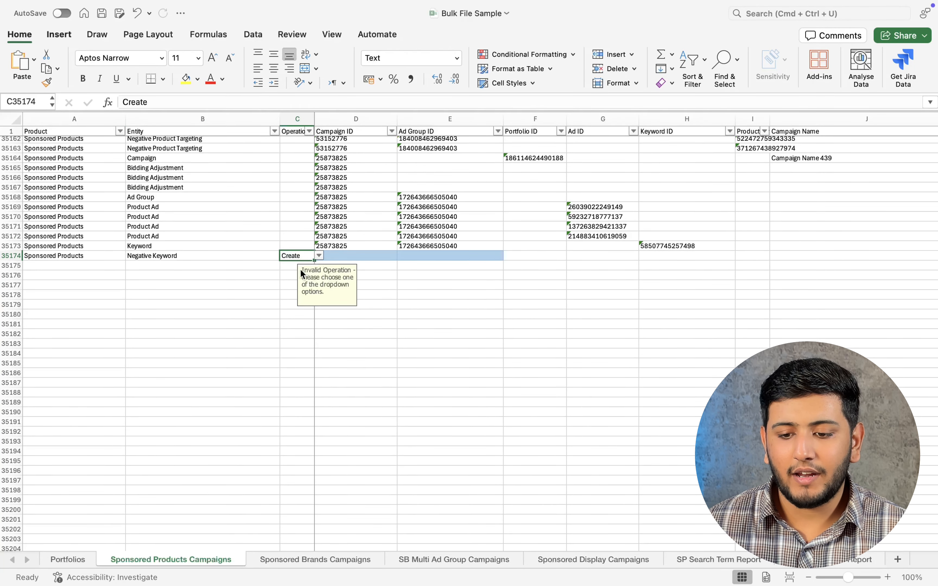
left_click(344, 256)
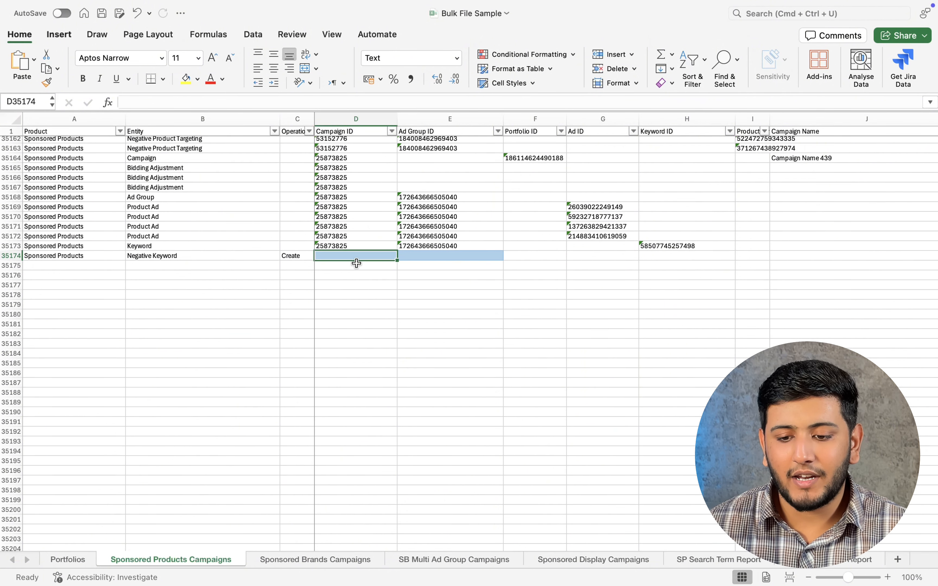
- Add a second row with Product Sponsored Products, Entity Campaign Negative Keyword and Operation Create, and compare its required ID columns
left_click(87, 264)
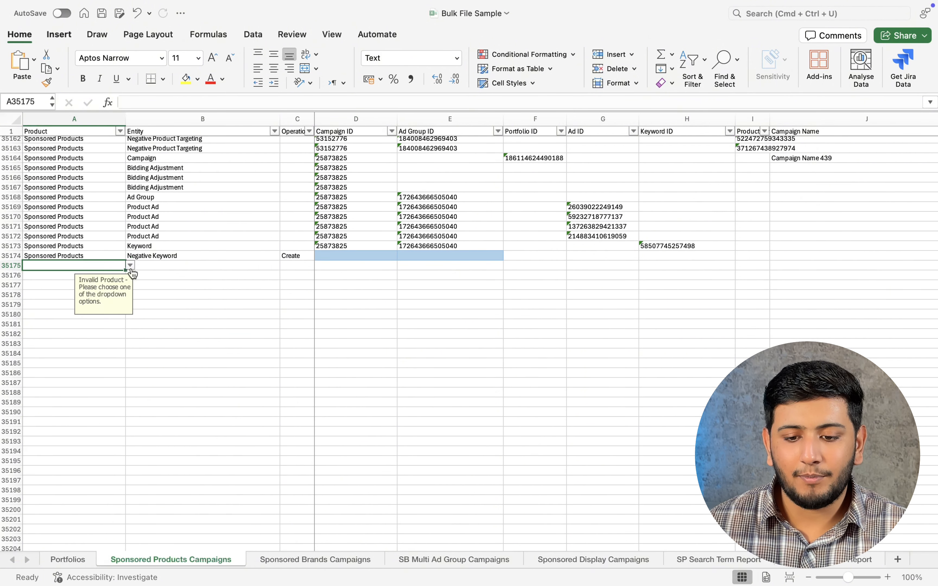
left_click(130, 266)
left_click(97, 282)
left_click(190, 272)
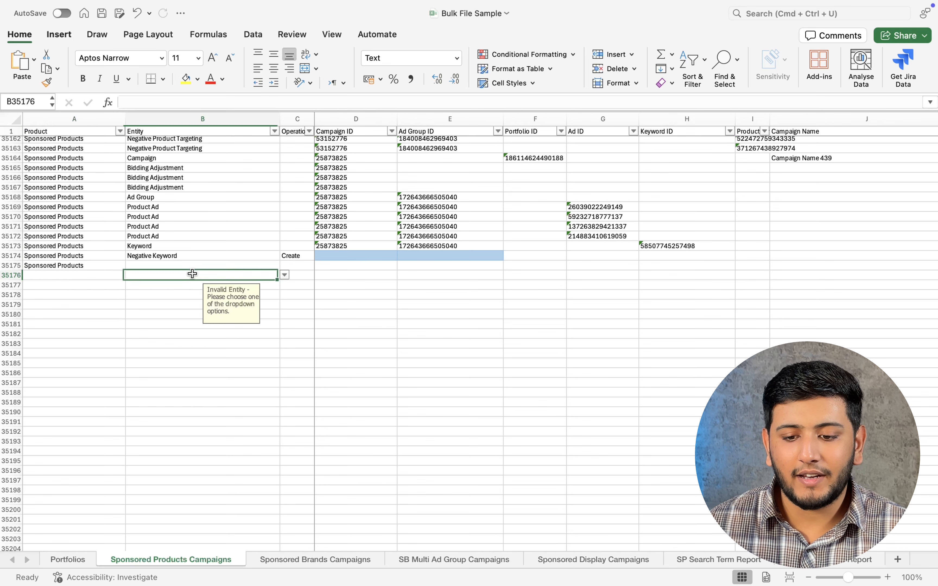
left_click(285, 266)
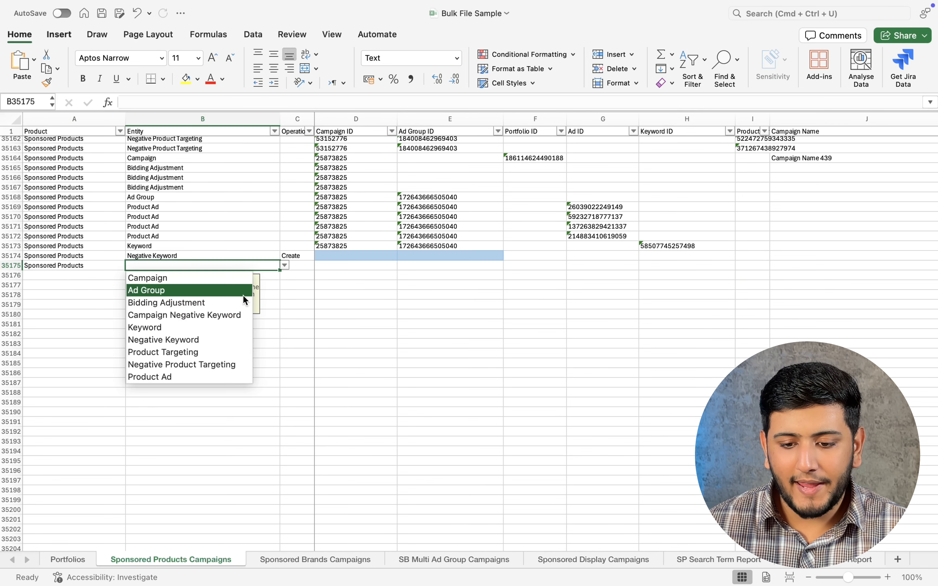
left_click(223, 314)
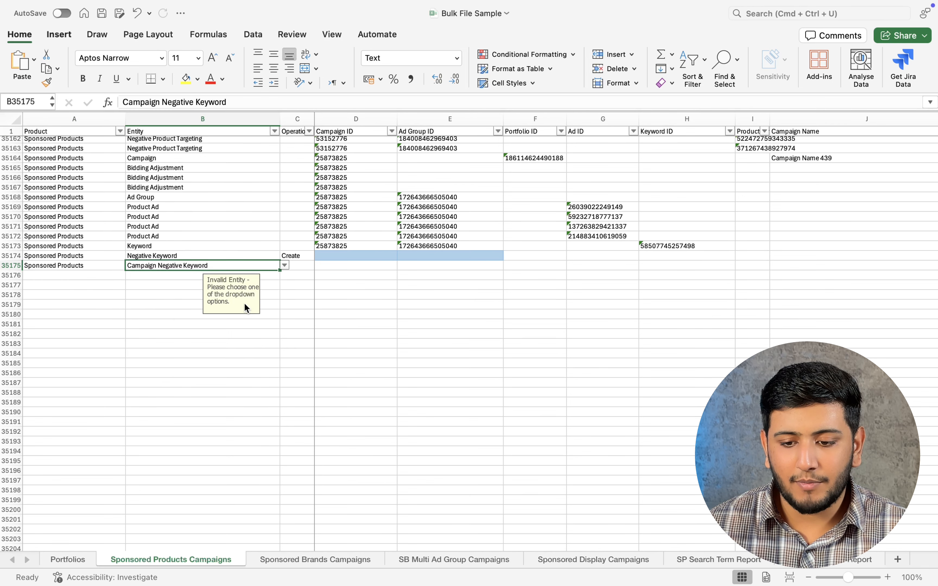
left_click(298, 266)
left_click(304, 279)
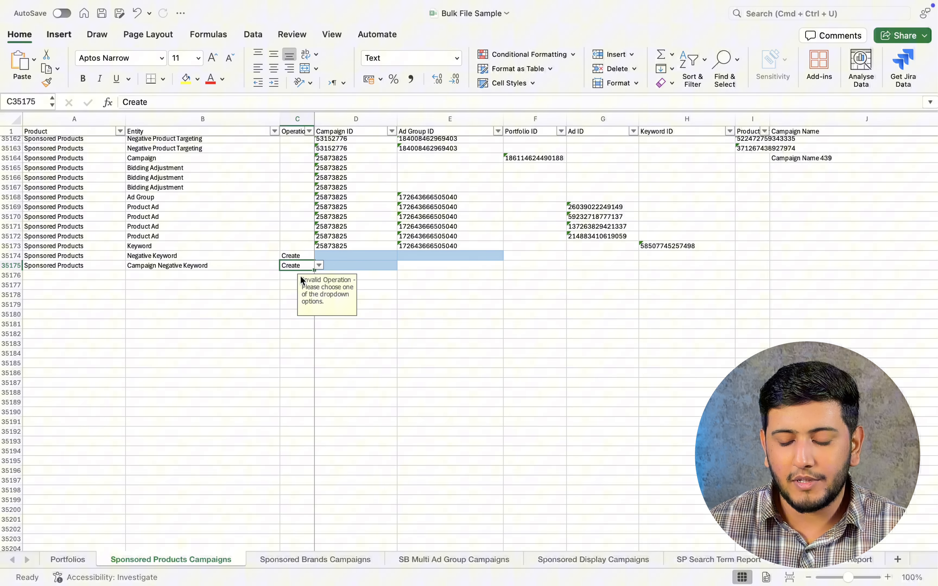
left_click(354, 265)
left_click(413, 268)
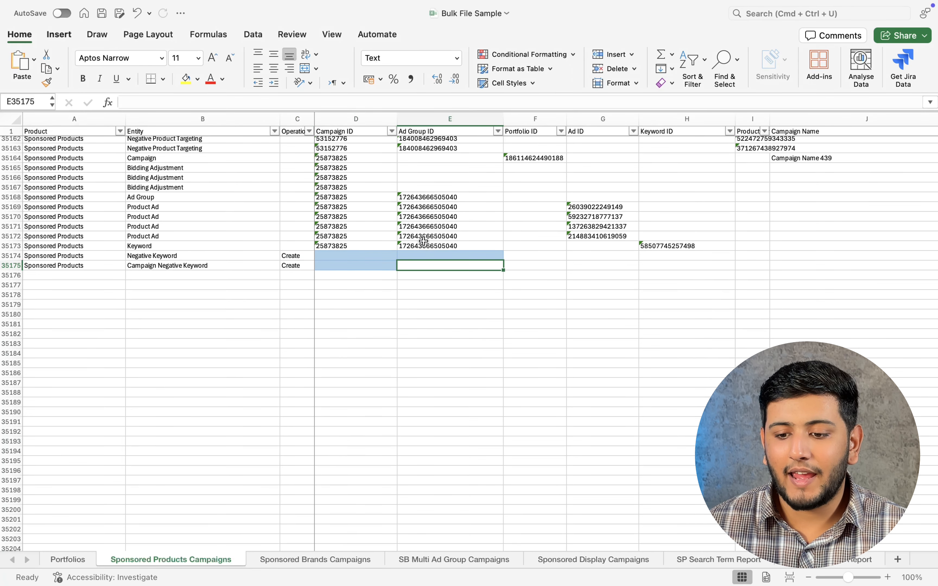
- Clear the Product, Entity and Operation cells of the Campaign Negative Keyword row 35175
key("Left")
key("Left")
key("shift+Left")
key("shift+Left")
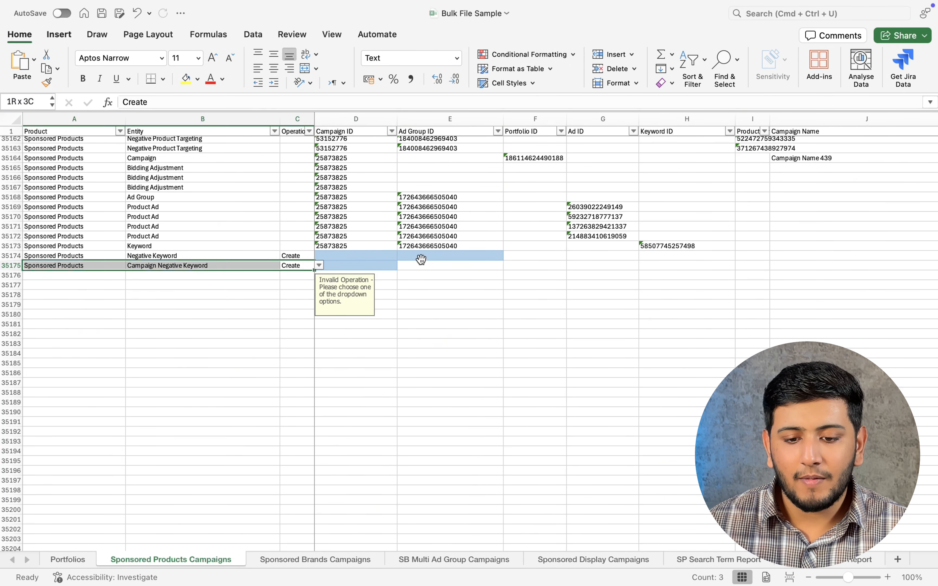
left_click(353, 257)
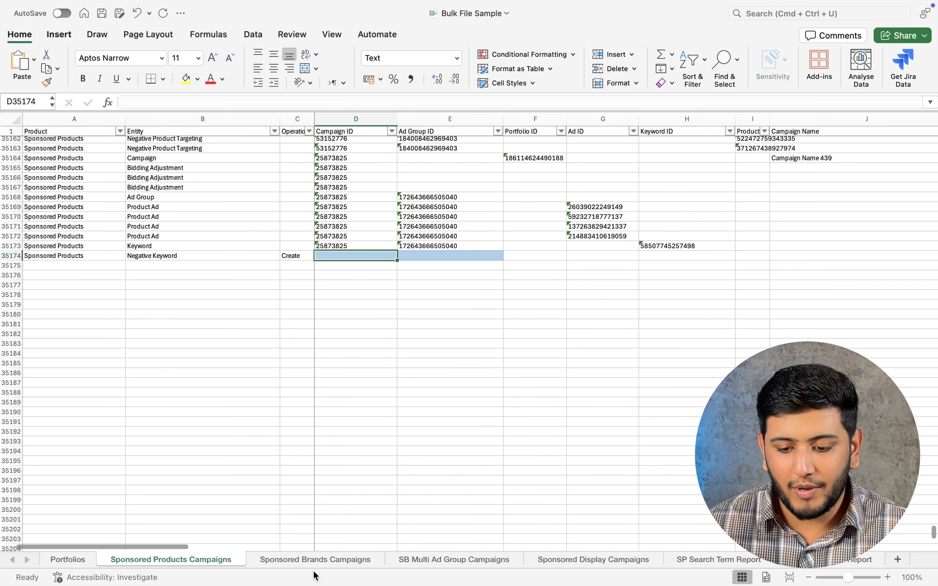
- Copy all filtered Campaign IDs and Ad Group IDs from the SP Search Term Report into the matching columns starting at row 35174
left_click(688, 558)
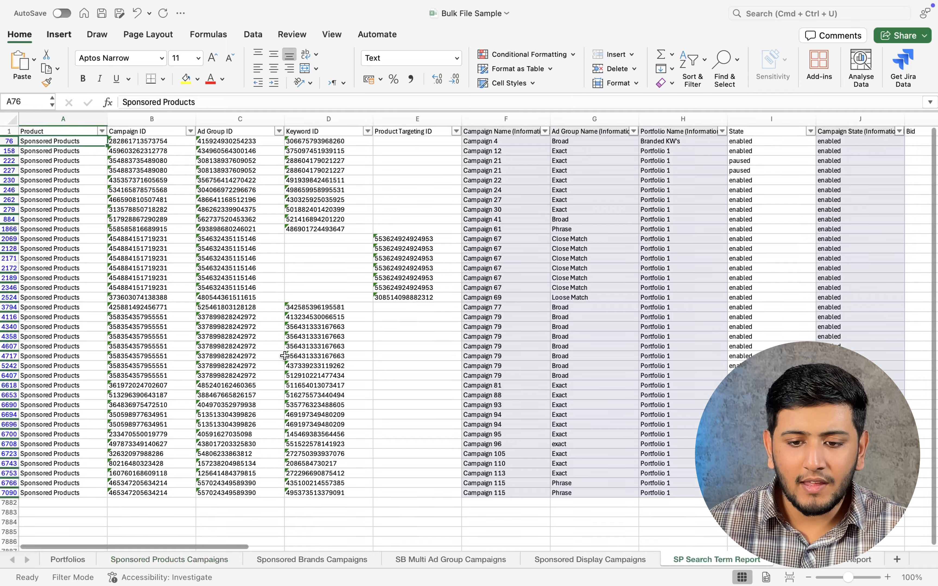
left_click(142, 143)
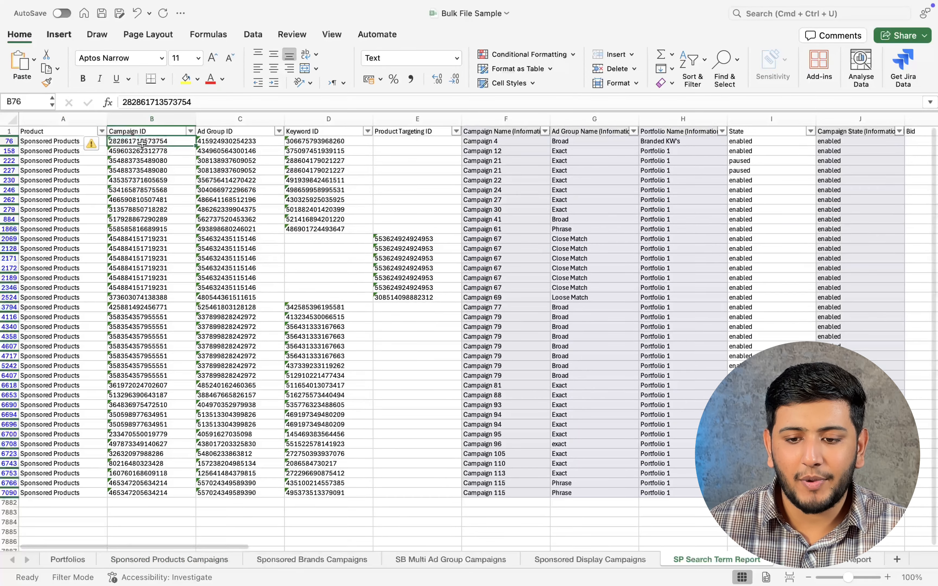
left_click_drag(142, 142, 232, 492)
key("super+c")
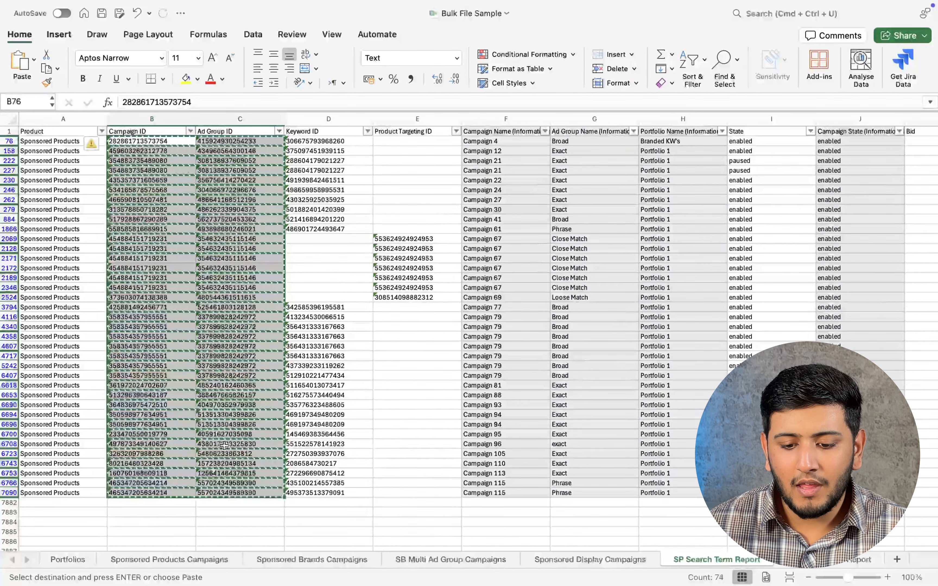
left_click(132, 558)
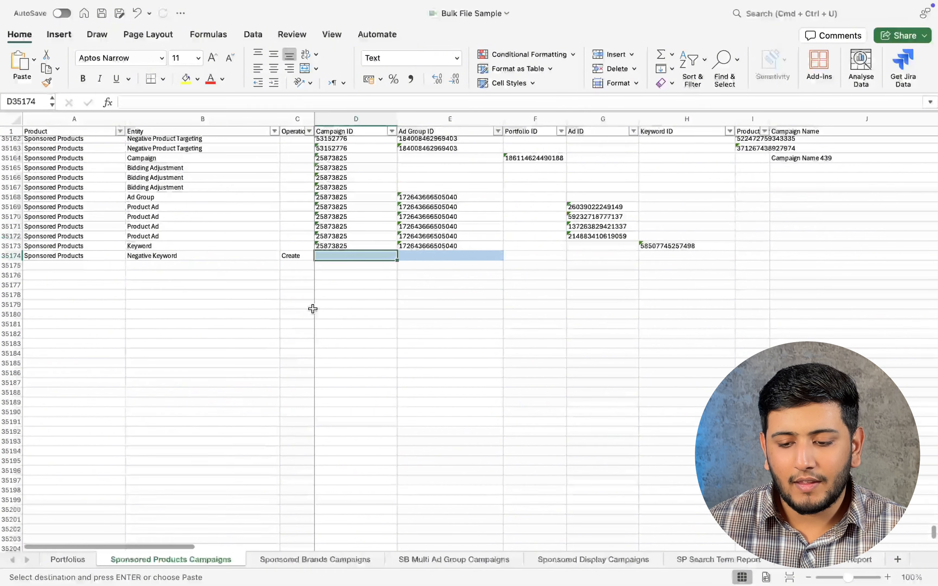
key("Return")
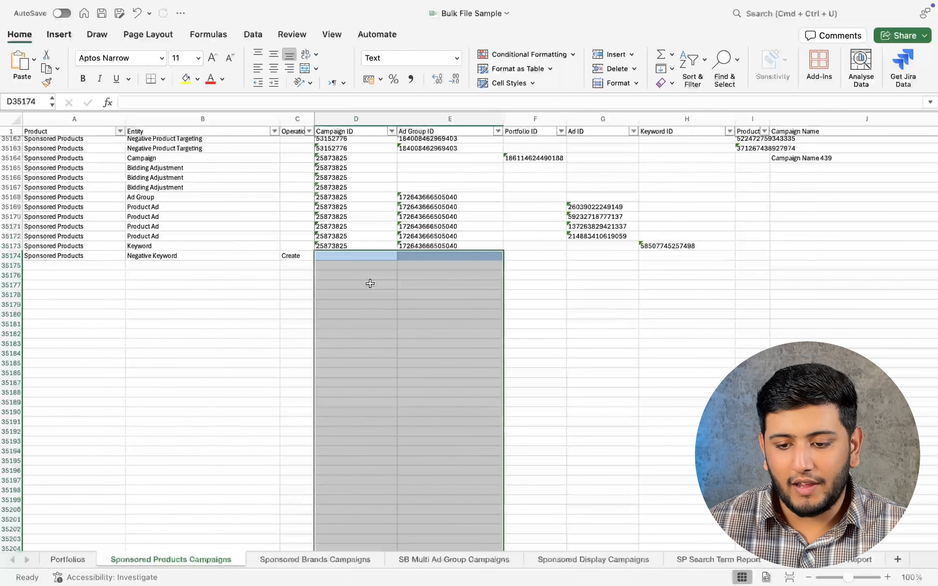
- Copy Sponsored Products, Negative Keyword and Create from row 35174 down through row 35210
left_click(280, 257)
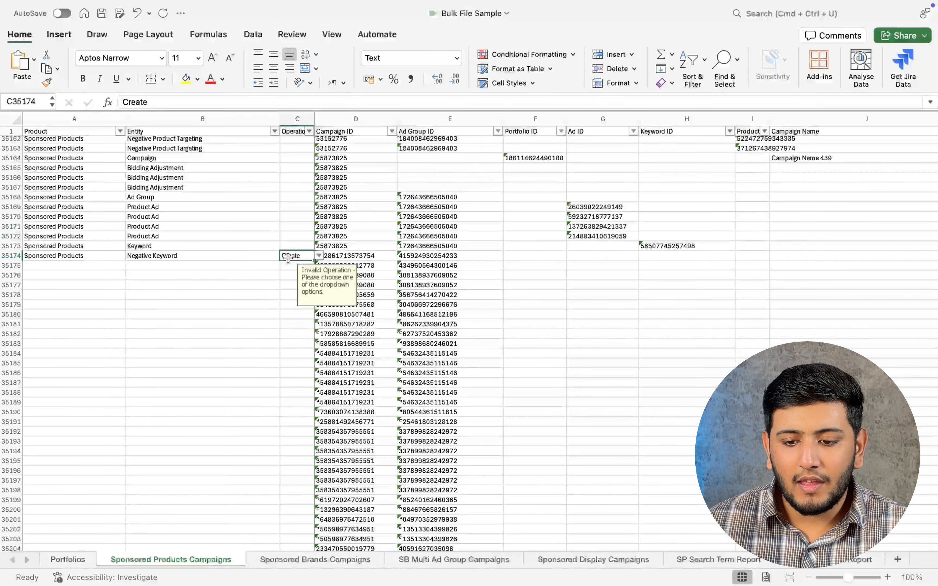
left_click(73, 258, "shift")
key("super+c")
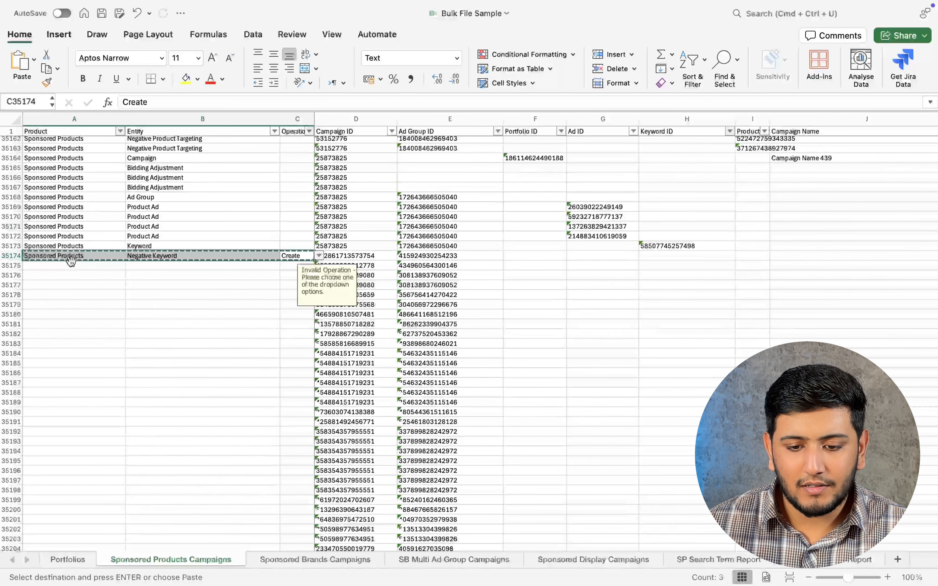
left_click_drag(67, 265, 70, 535)
left_click_drag(8, 581, 41, 471)
key("super+v")
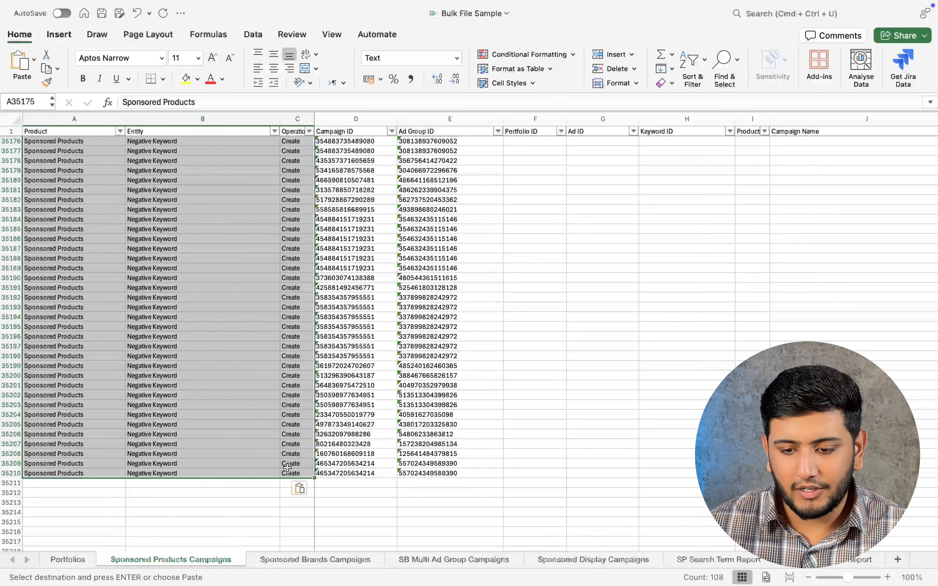
- Set State to enabled in row 35174 and fill it down the new Negative Keyword rows
scroll(287, 468, "up", 8)
scroll(403, 477, "right", 5)
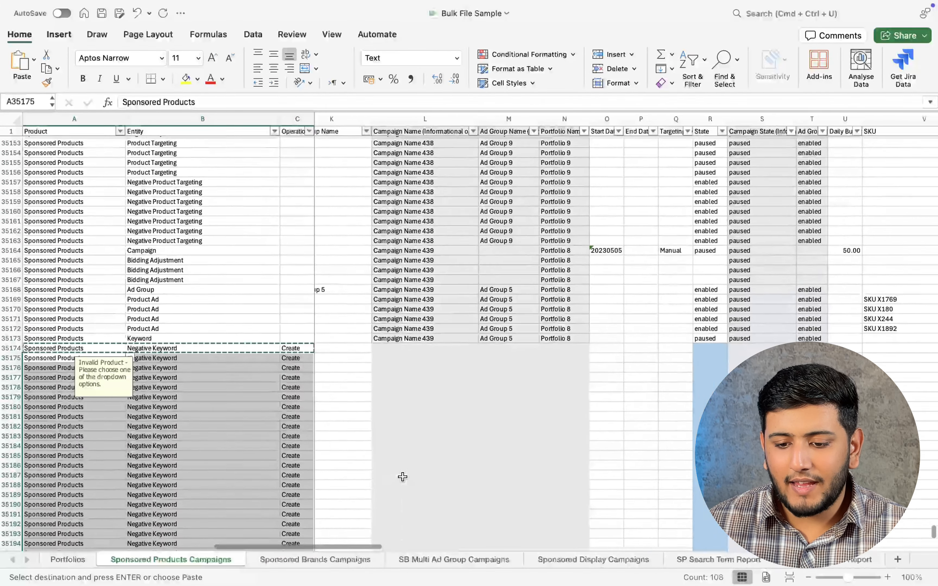
scroll(403, 476, "up", 1)
scroll(426, 446, "right", 3)
left_click(498, 361)
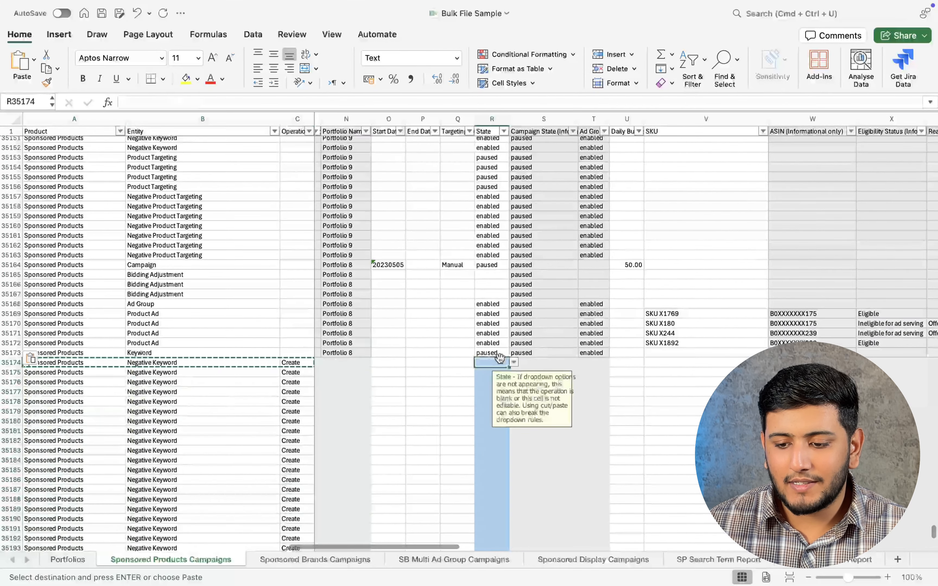
left_click(514, 363)
left_click(499, 380)
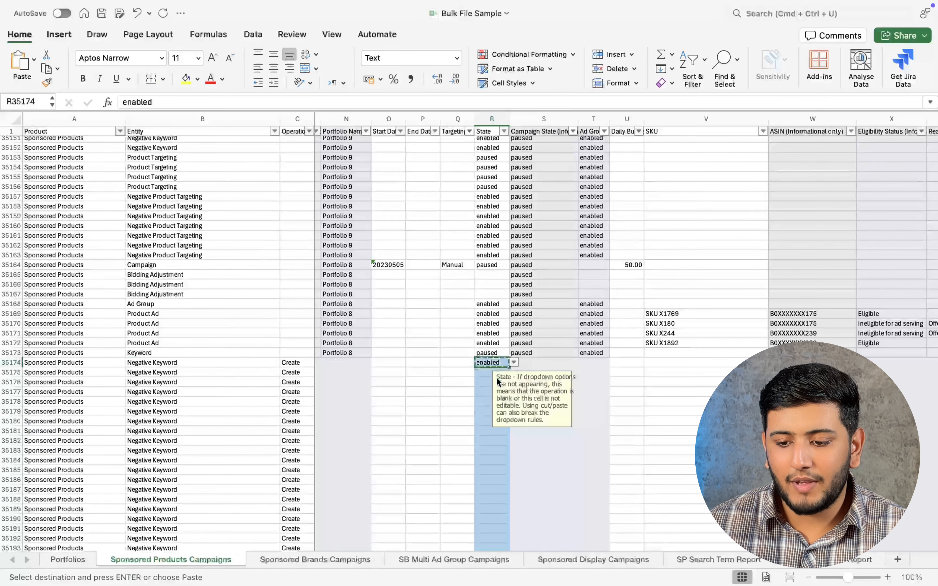
key("Return")
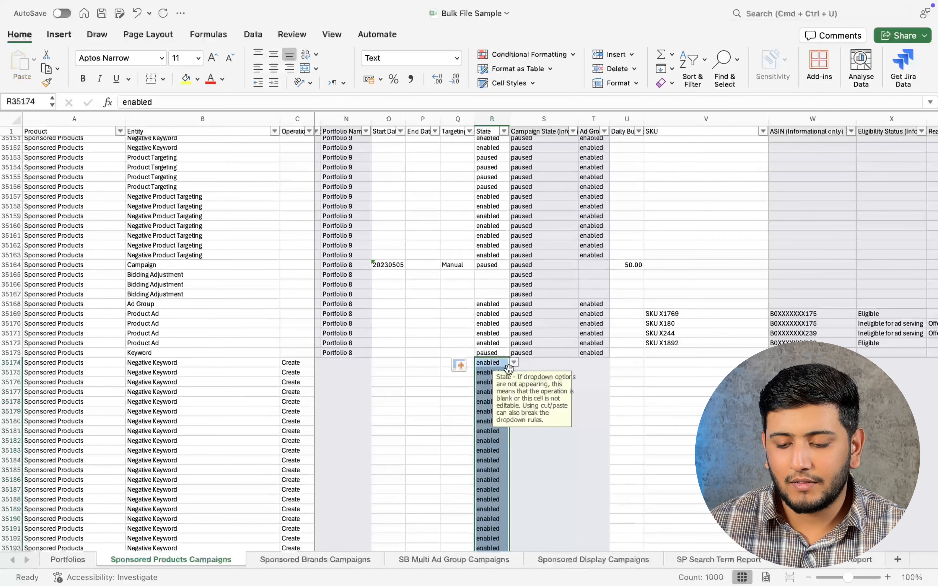
- Copy the non-blank filtered Keyword Text values, Keyword 7 through Keyword 63 and Keyword 163 through Keyword 257, from the SP Search Term Report
left_click(621, 372)
scroll(621, 371, "right", 10)
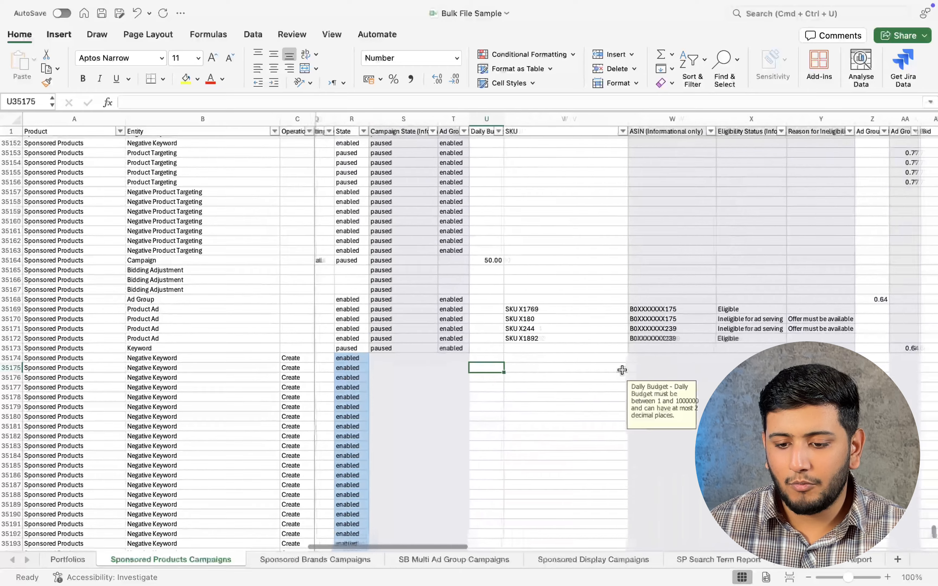
scroll(622, 371, "down", 5)
scroll(622, 371, "right", 2)
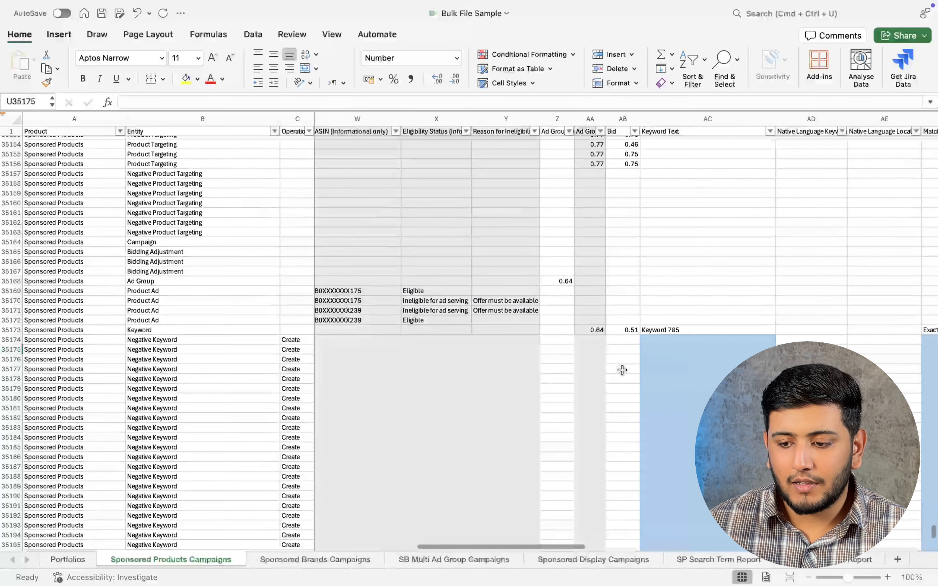
left_click(661, 236)
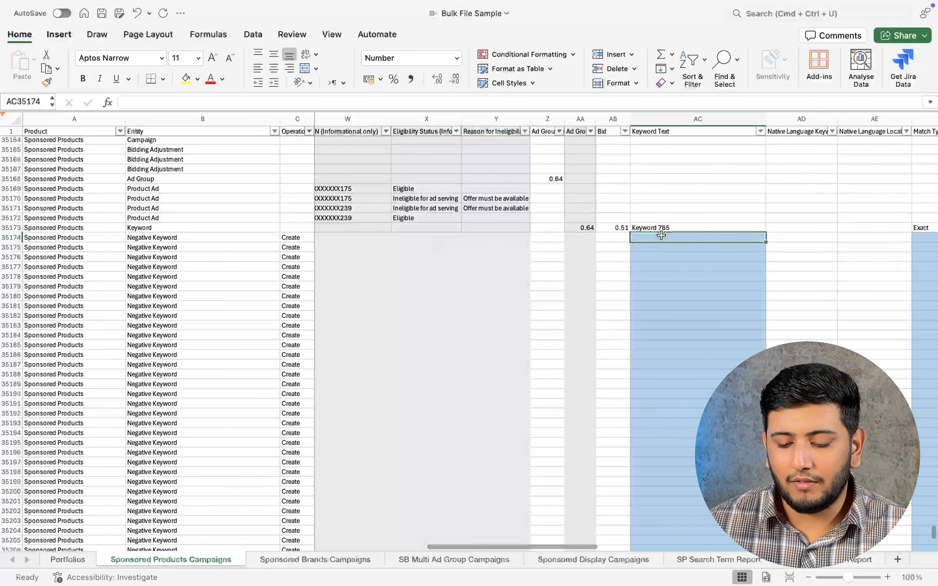
left_click(706, 562)
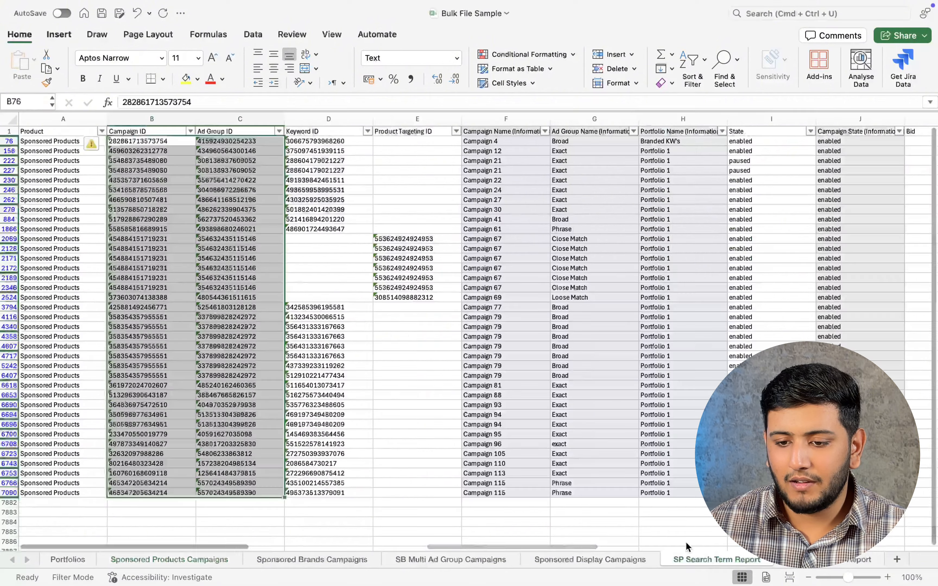
scroll(462, 379, "right", 4)
scroll(462, 379, "right", 5)
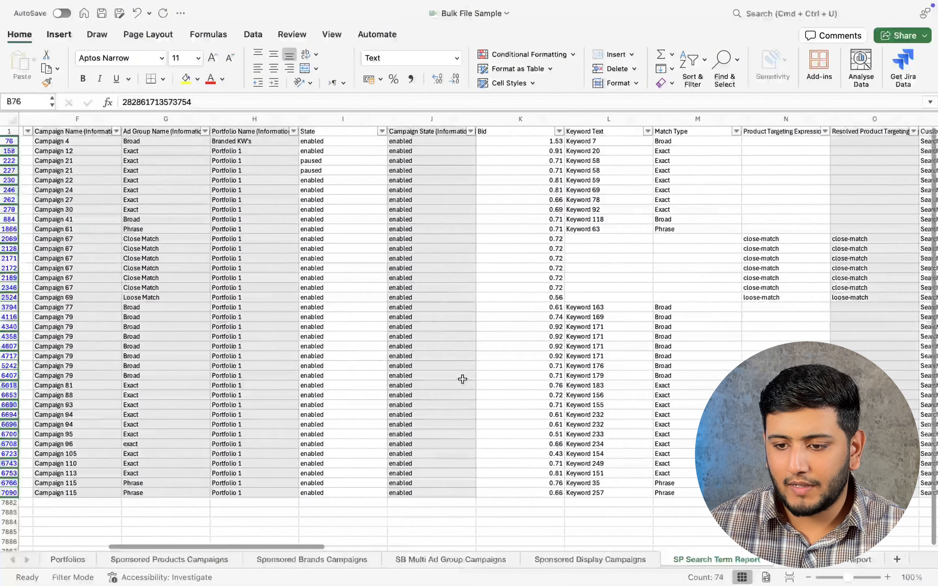
left_click(493, 141)
left_click_drag(493, 141, 494, 229)
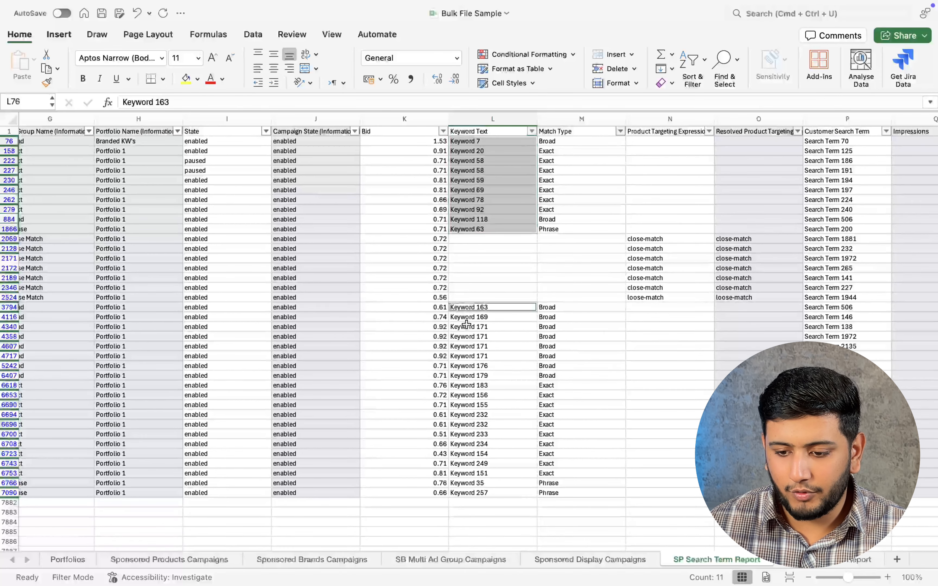
left_click_drag(467, 324, 492, 497)
key("super+c")
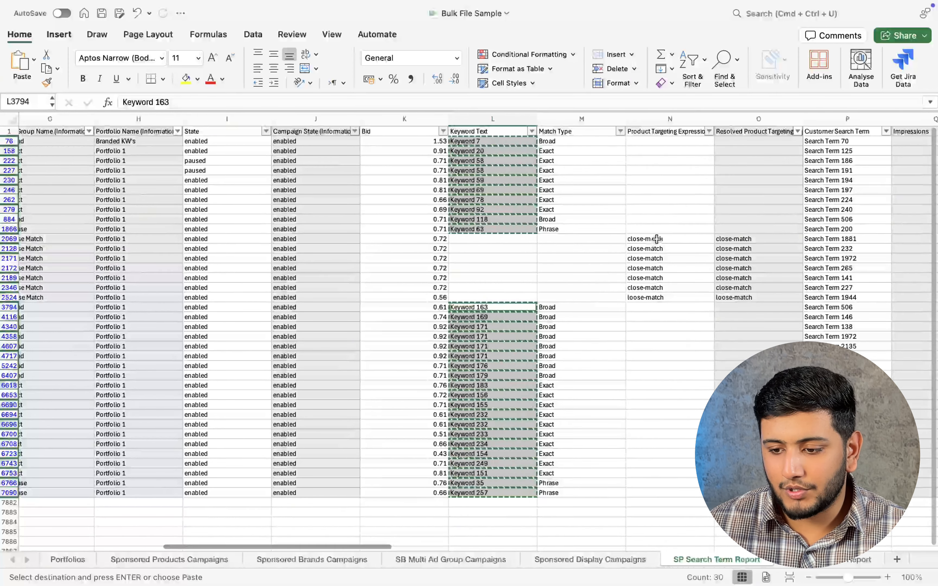
- Paste the copied keywords into the Native Language Keyword column of the Sponsored Products Campaigns sheet, starting at row 35174
left_click(202, 561)
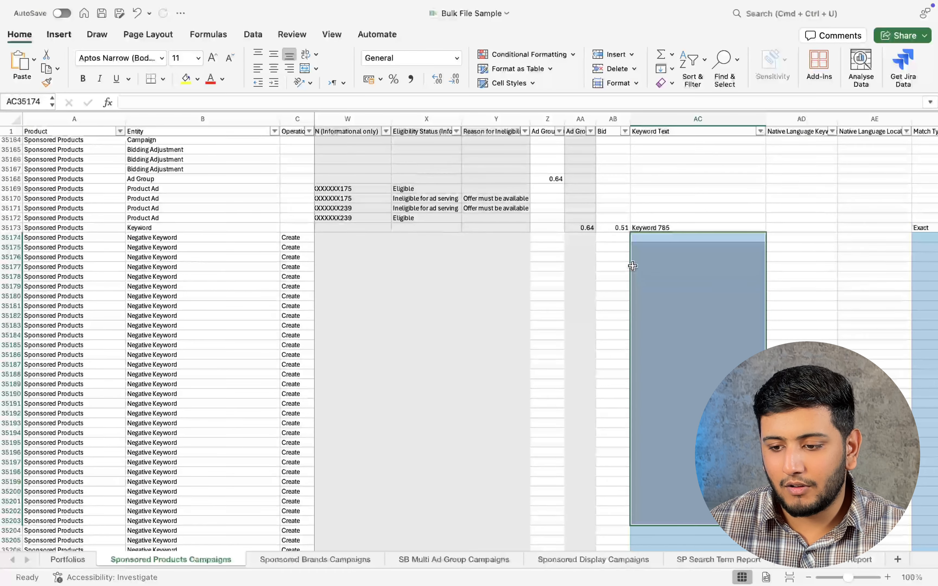
left_click(781, 236)
key("super+v")
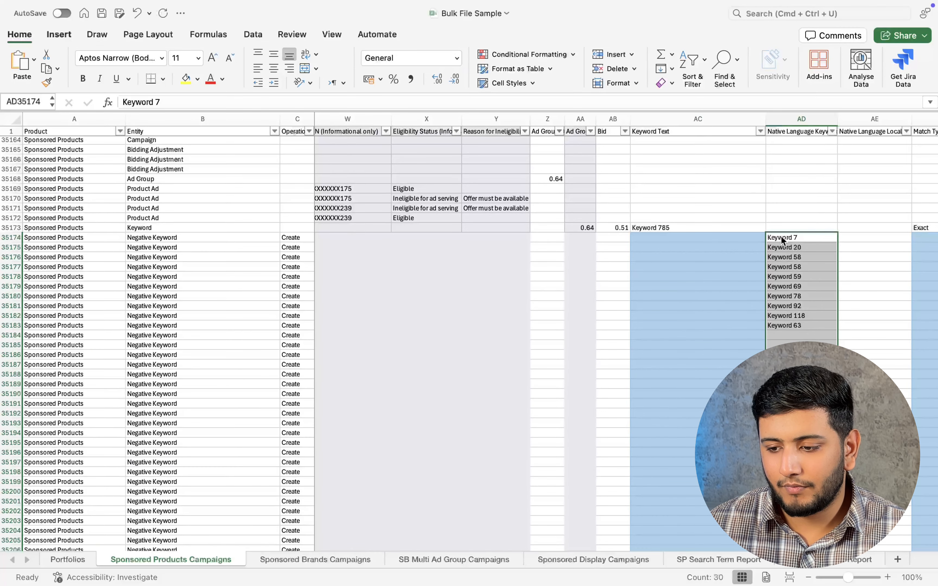
- Transfer Keyword 7 through Keyword 63 into the Keyword Text column from row 35174 and clear Native Language Keyword cells AD35174:AD35190
left_click_drag(781, 236, 773, 334)
key("super+x")
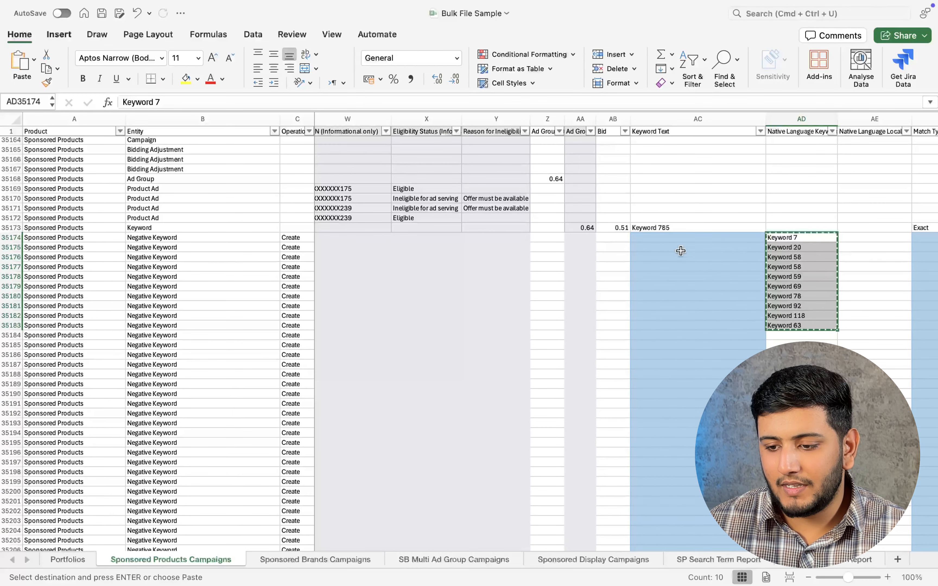
left_click(673, 240)
key("super+v")
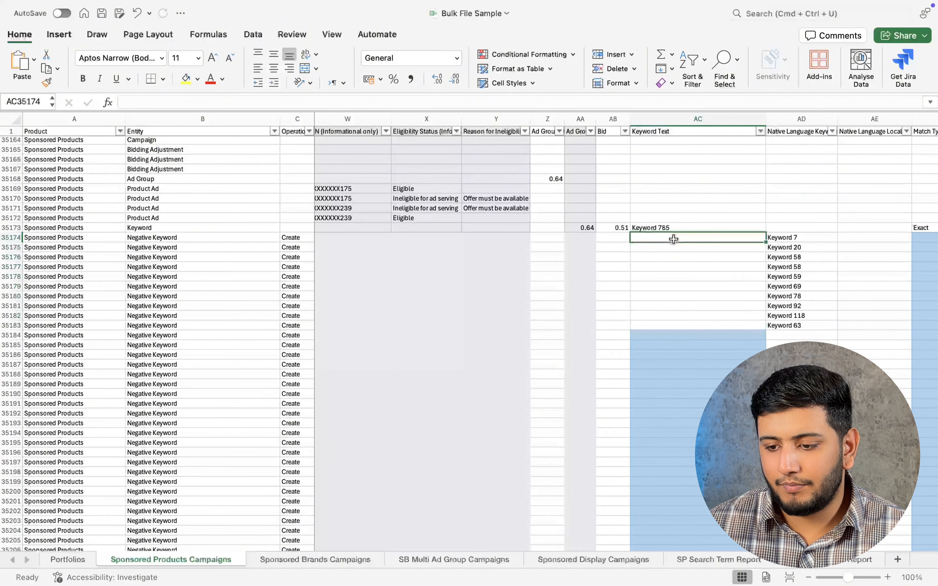
left_click_drag(793, 238, 794, 393)
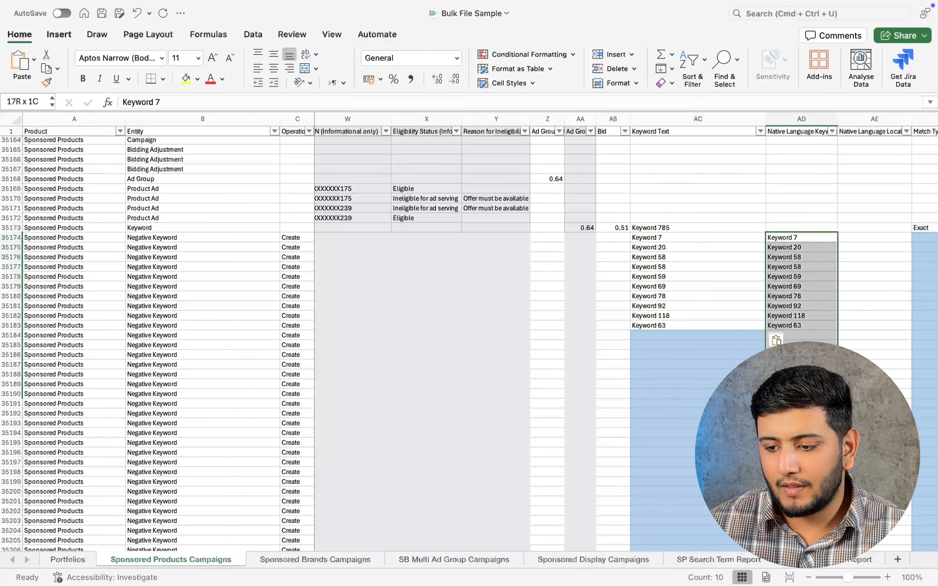
key("Delete")
- Copy Keyword 163 through Keyword 257 into the Keyword Text column from row 35184 and clear them from the Native Language Keyword column
scroll(794, 393, "down", 3)
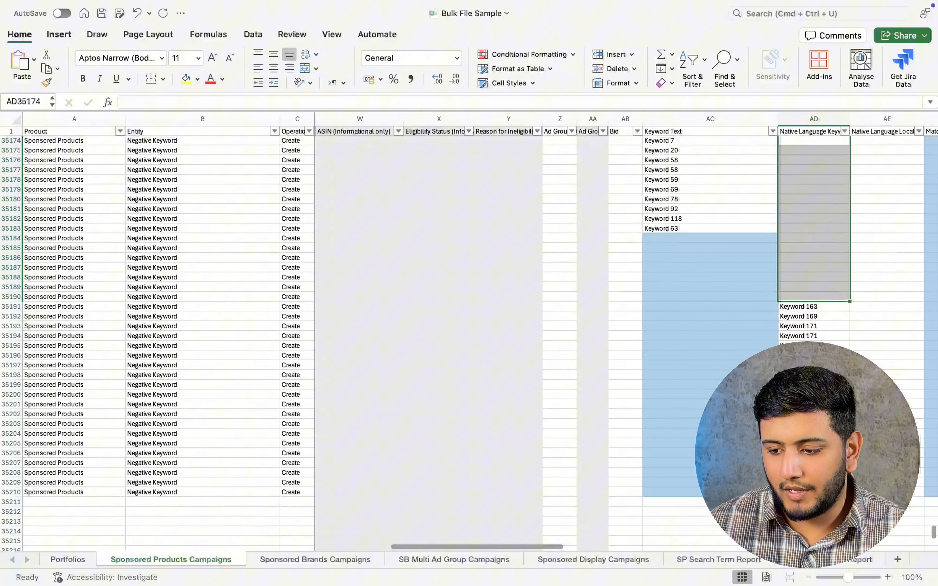
left_click(793, 310)
left_click_drag(793, 310, 794, 463)
key("super+c")
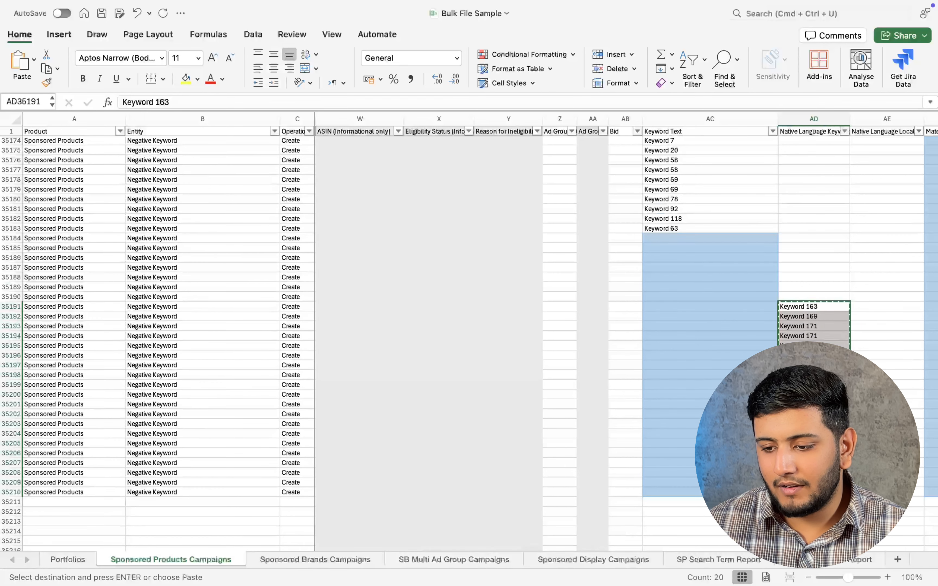
left_click(656, 239)
key("super+v")
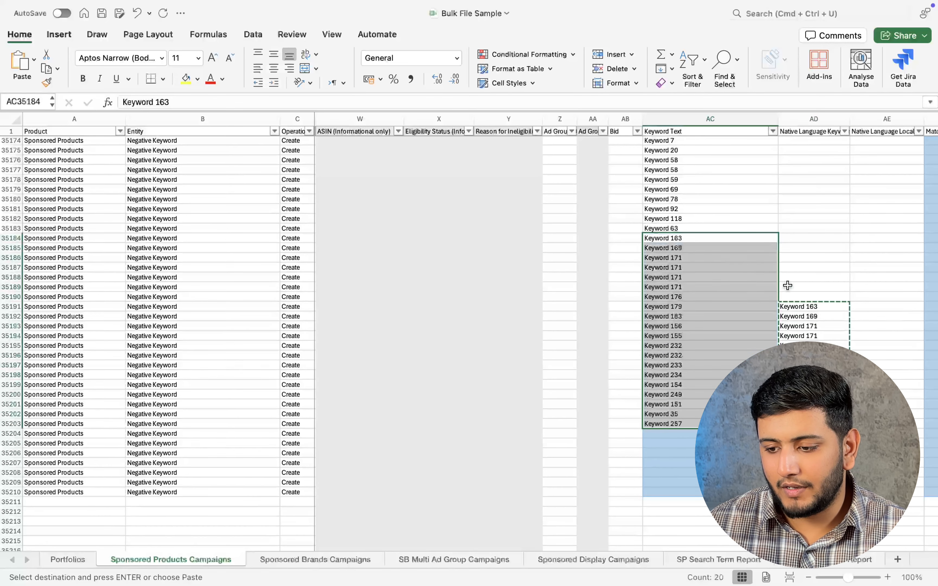
left_click_drag(787, 287, 799, 493)
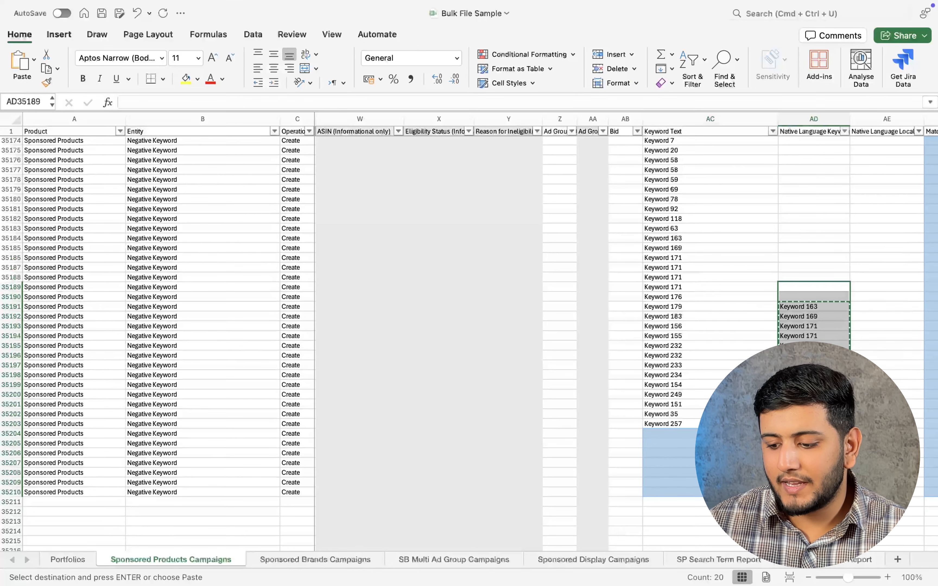
key("Delete")
scroll(327, 495, "left", 1)
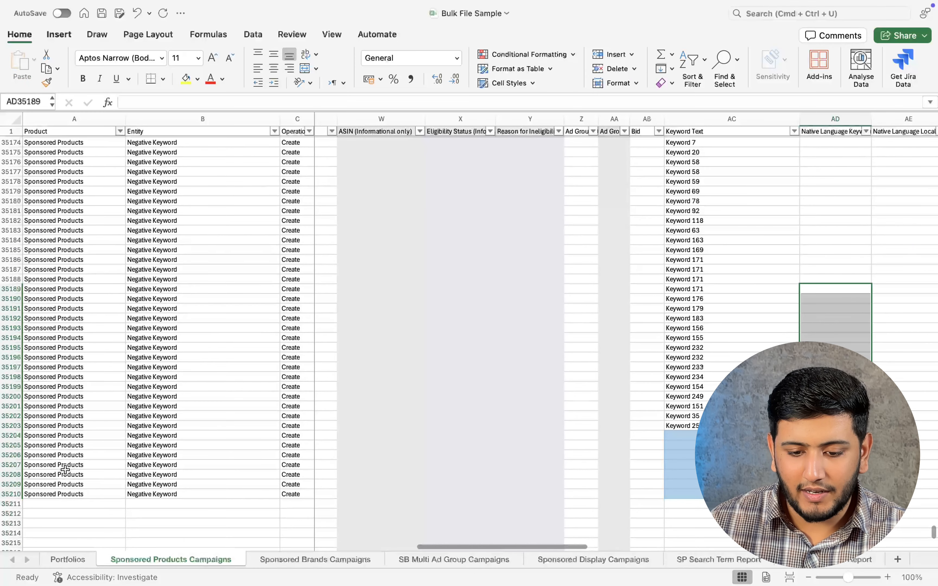
- Clear the contents of the surplus Negative Keyword rows 35204 through 35210 that have no keyword text
mouse_move(15, 446)
left_mouse_down()
mouse_move(14, 427)
mouse_move(16, 436)
left_mouse_up()
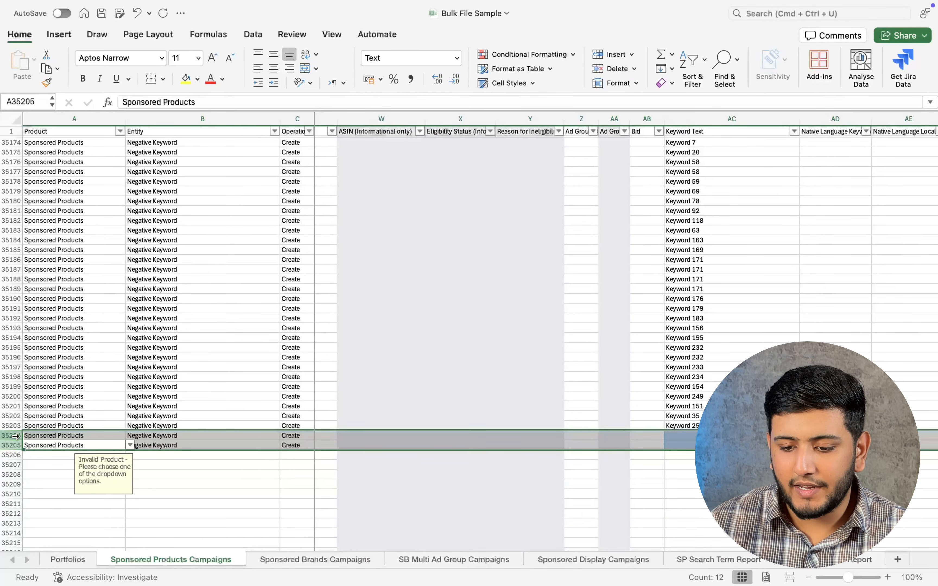
scroll(192, 318, "up", 1)
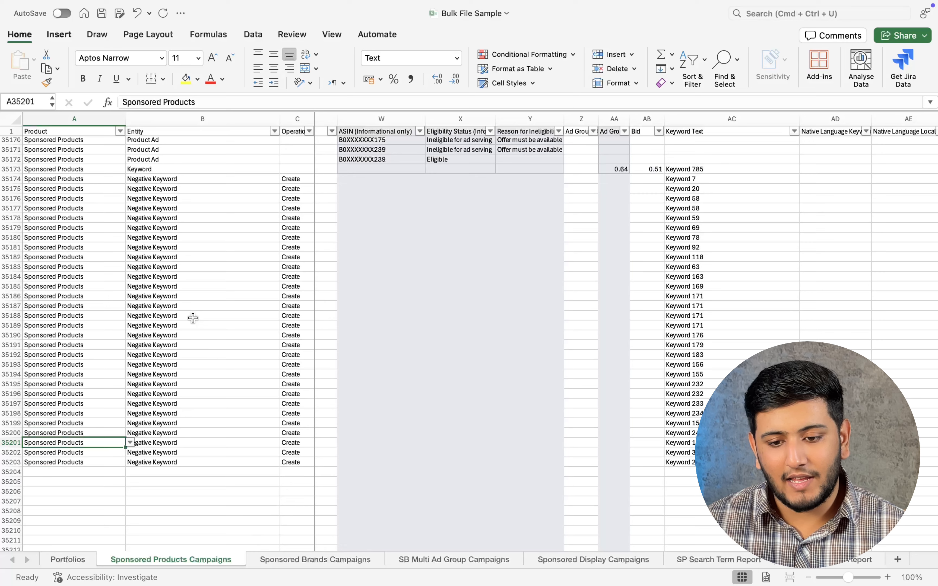
left_click(193, 318)
scroll(192, 318, "down", 3)
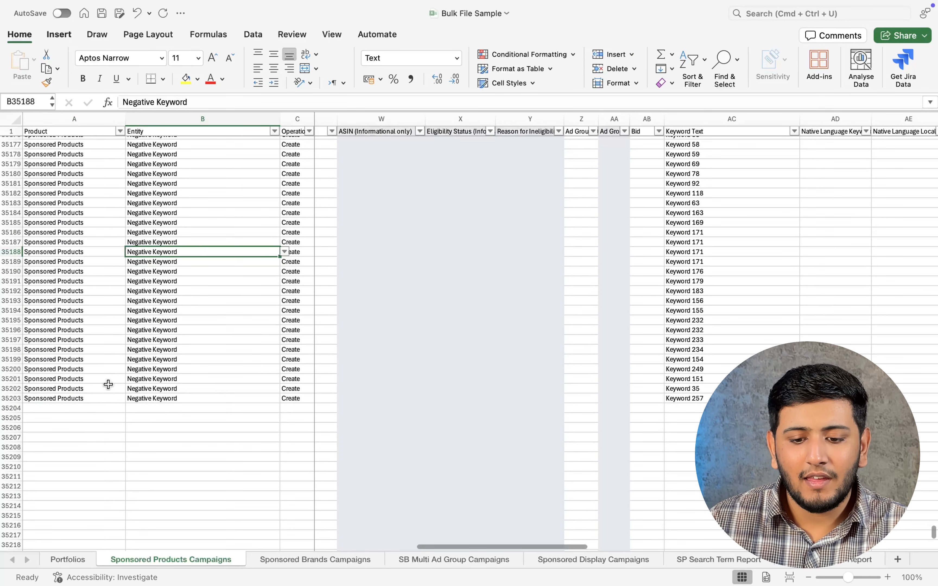
- Set row 35204 to product Sponsored Products, entity Campaign Negative Keyword and operation Create
left_click(82, 397)
left_click(57, 411)
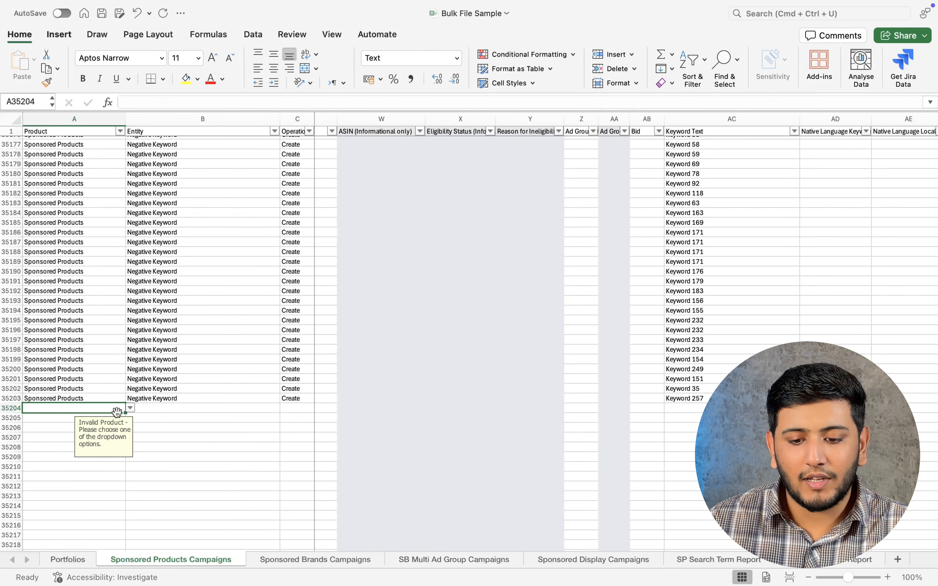
left_click(130, 408)
left_click(104, 422)
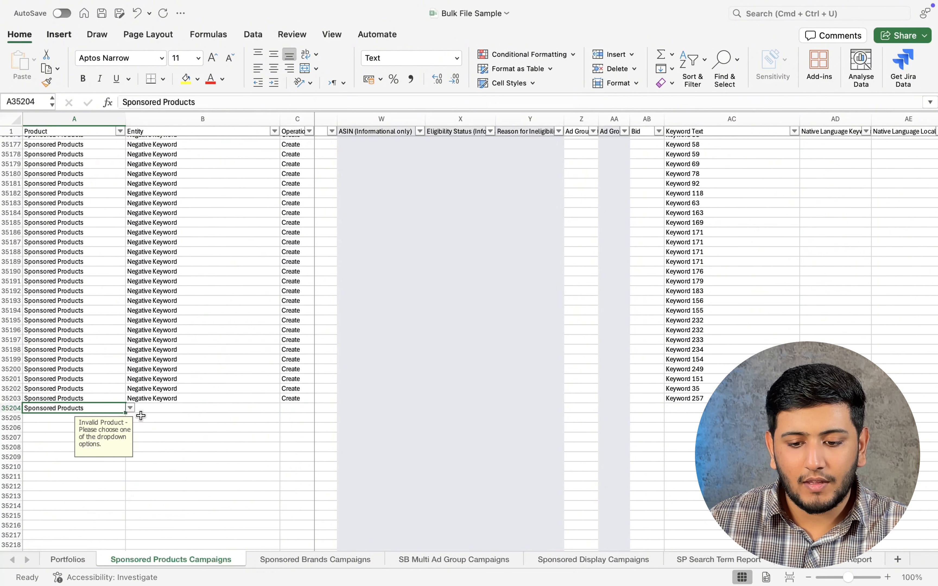
left_click(195, 412)
left_click(284, 410)
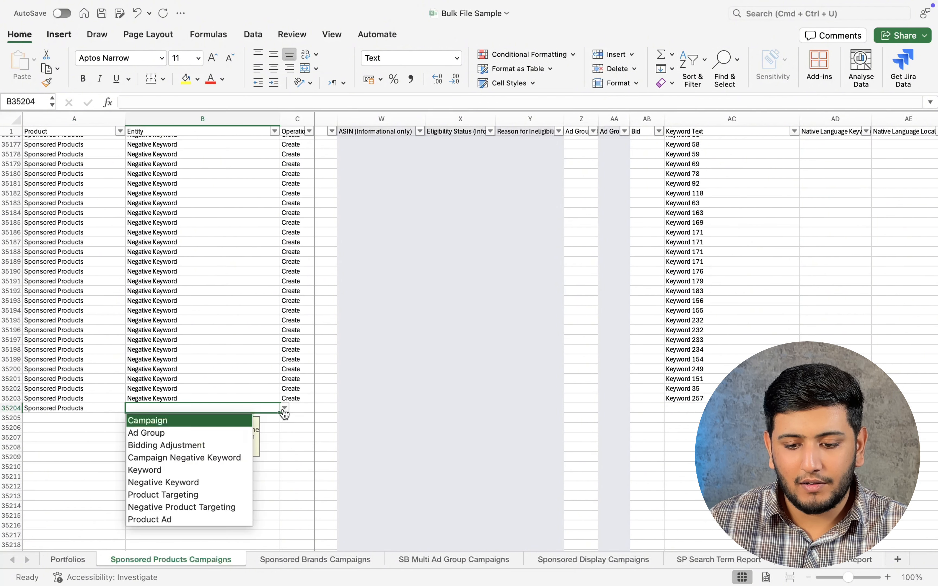
left_click(228, 457)
left_click(299, 409)
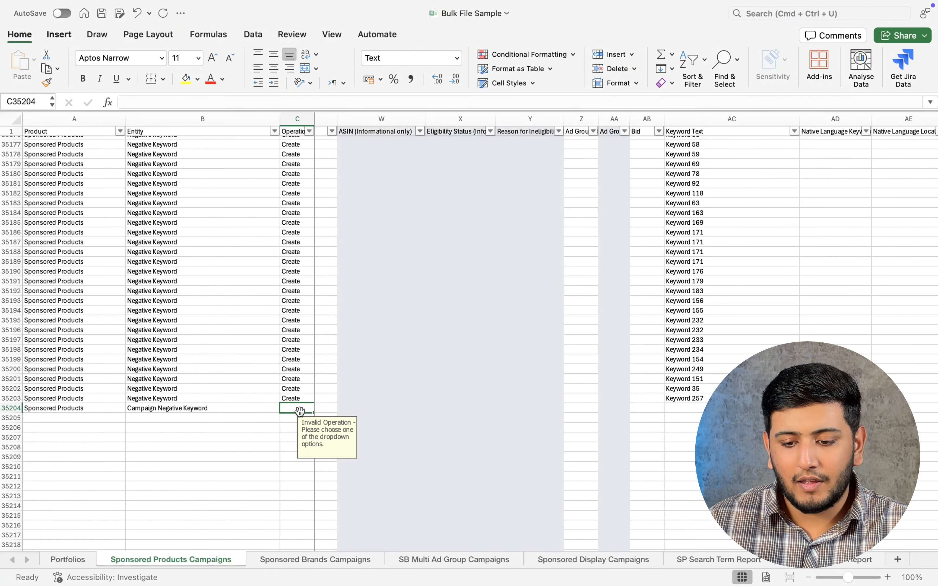
- Copy the Campaign IDs from rows 35196 through 35203 into the Campaign ID column starting at row 35204
scroll(302, 410, "left", 10)
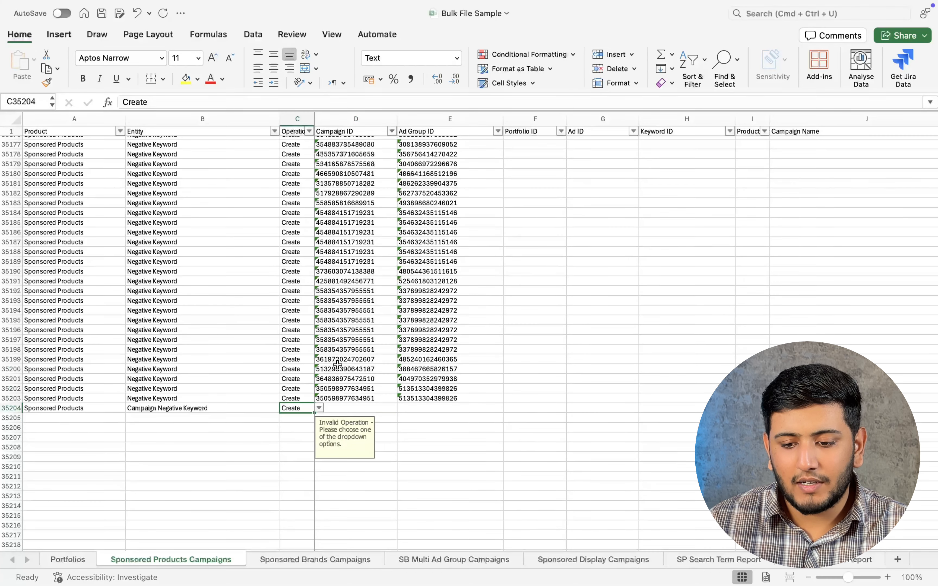
left_click_drag(335, 327, 337, 391)
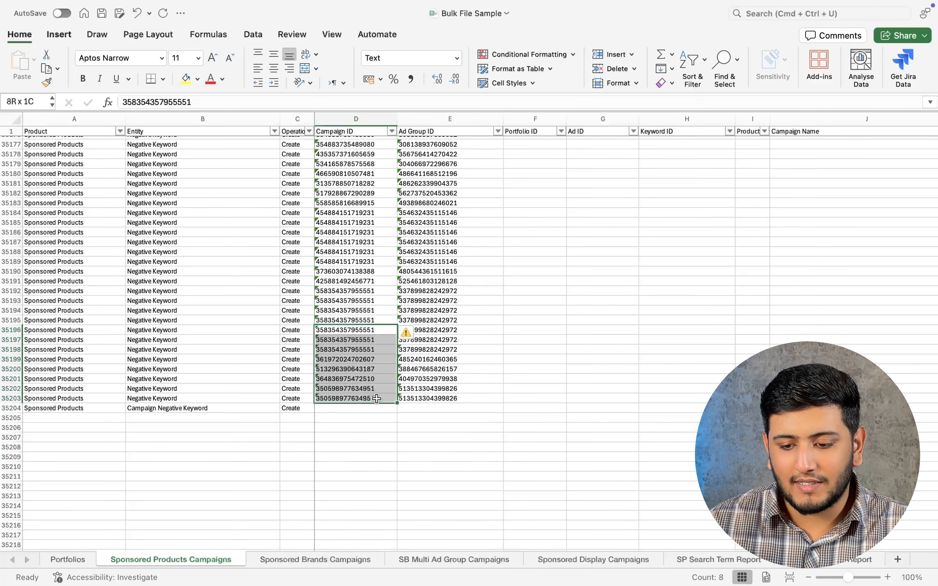
key("super+c")
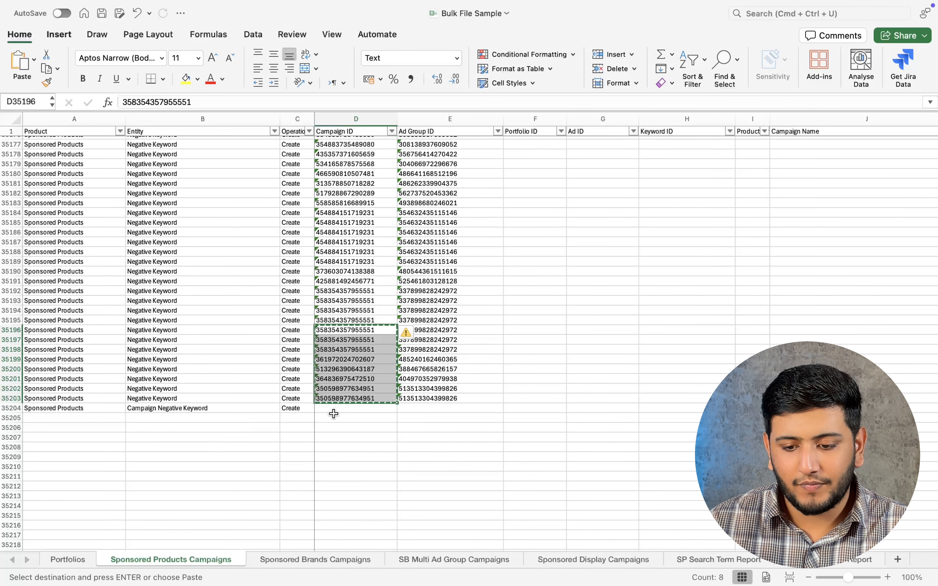
left_click(333, 410)
scroll(333, 409, "down", 1)
key("super+v")
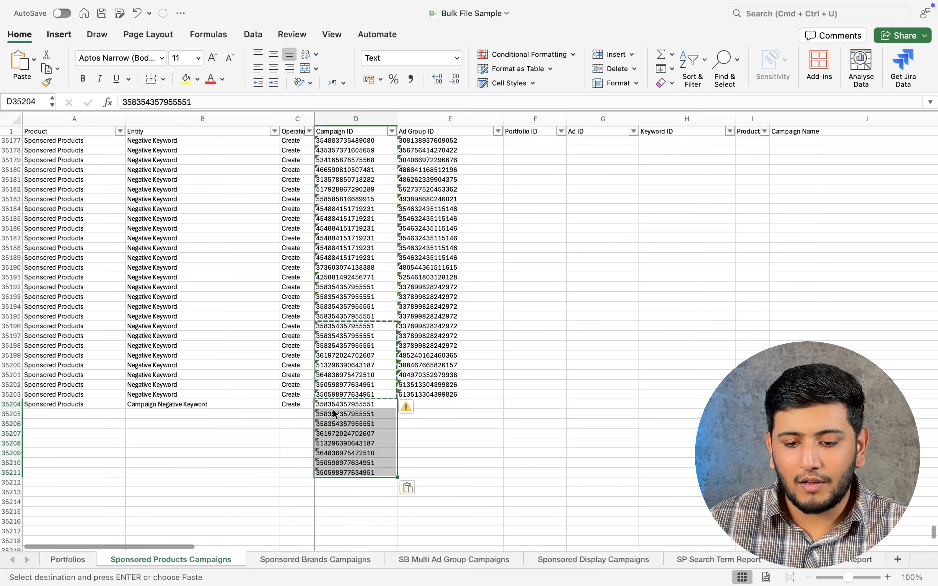
- Copy Sponsored Products, Campaign Negative Keyword and Create from row 35204 down through row 35211
left_click_drag(84, 407, 294, 407)
key("super+c")
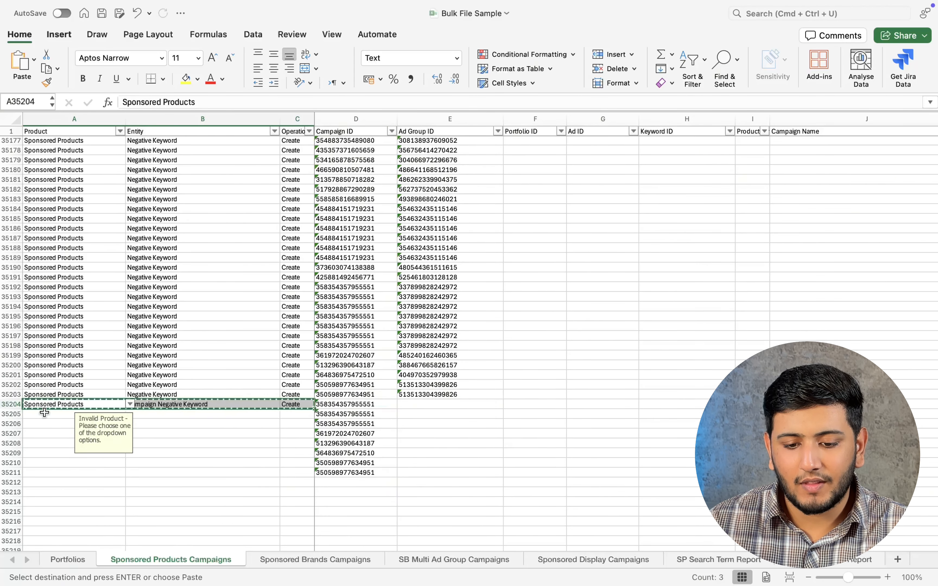
left_click_drag(45, 414, 46, 472)
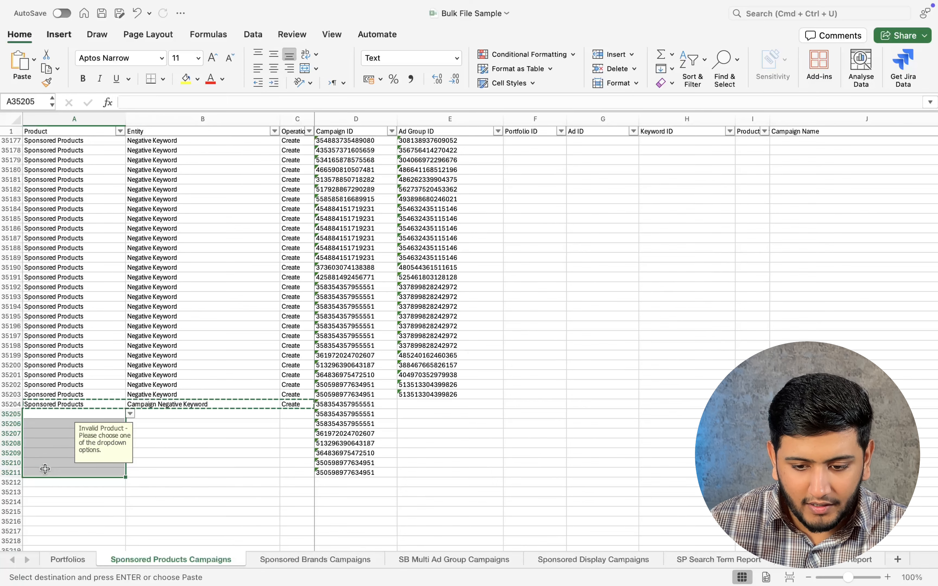
key("super+v")
- Fill the blank State cells of the Campaign Negative Keyword rows 35204 through 35210 with enabled
scroll(383, 452, "up", 2)
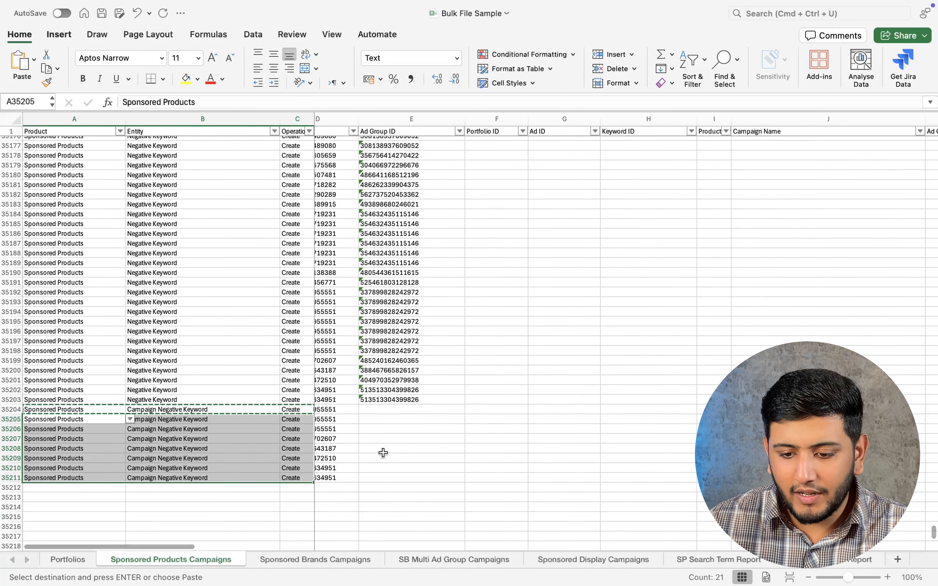
scroll(383, 453, "right", 10)
scroll(383, 452, "down", 3)
scroll(383, 453, "right", 4)
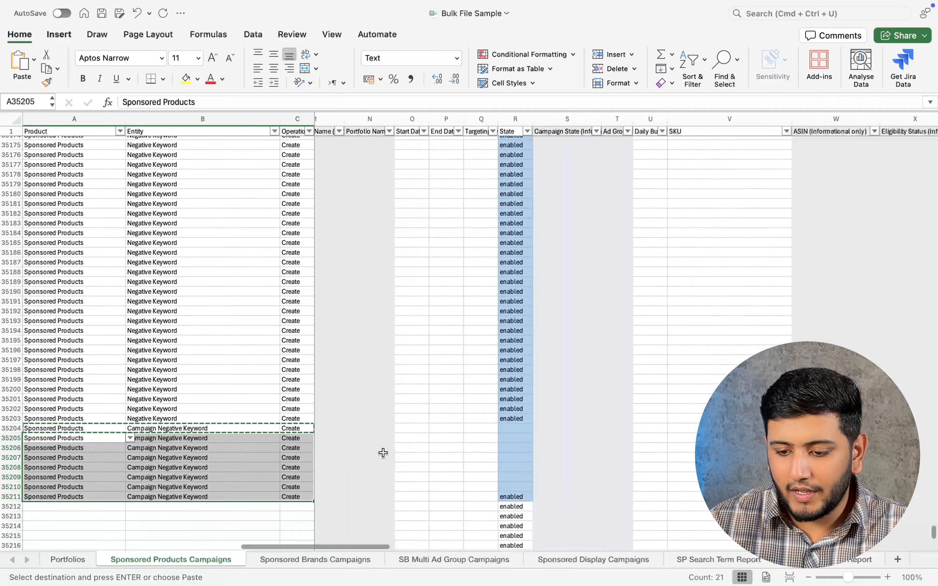
left_click(402, 425)
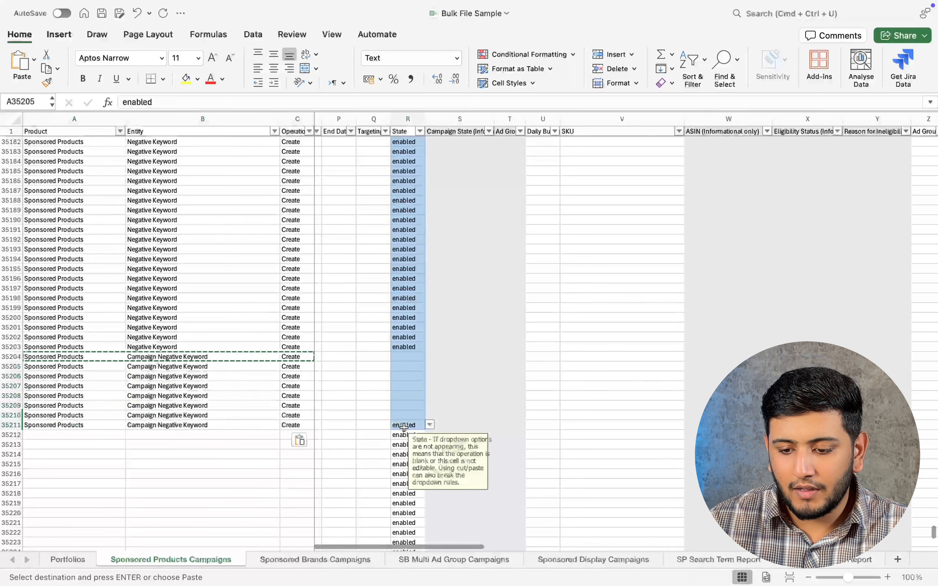
key("super+c")
left_click_drag(402, 356, 409, 410)
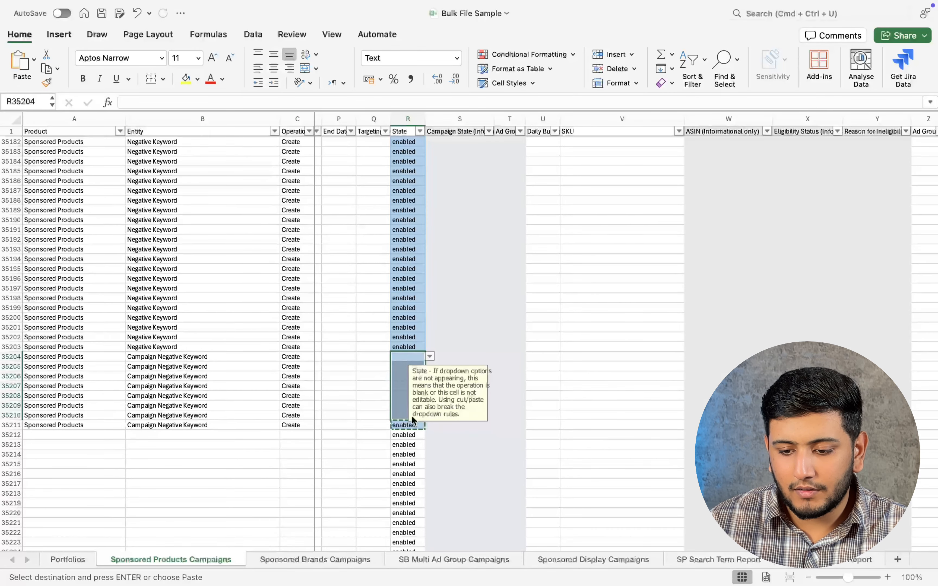
key("super+v")
left_click(401, 441)
left_click(402, 438)
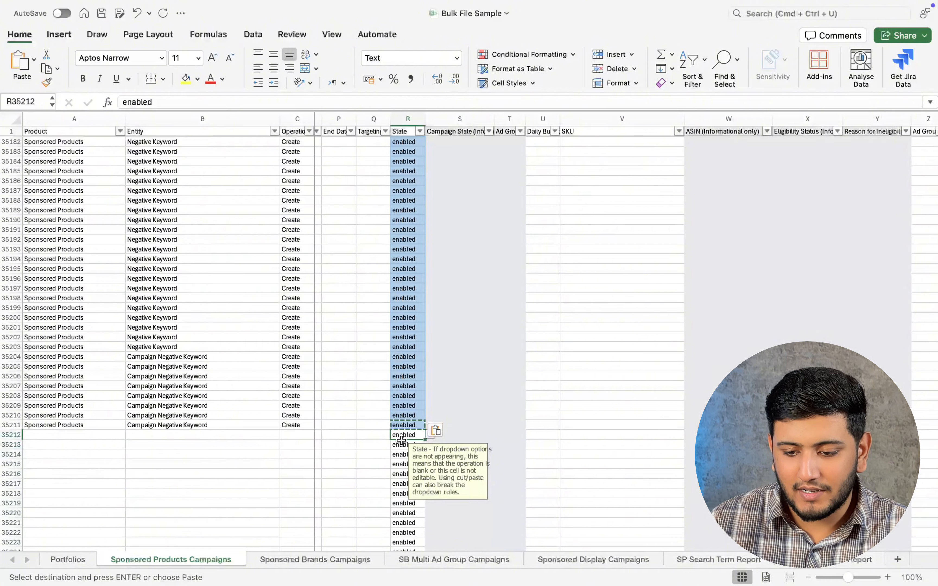
- Clear the surplus enabled values from the State column below row 35211
key("shift+super+Down")
key("Delete")
key("Up")
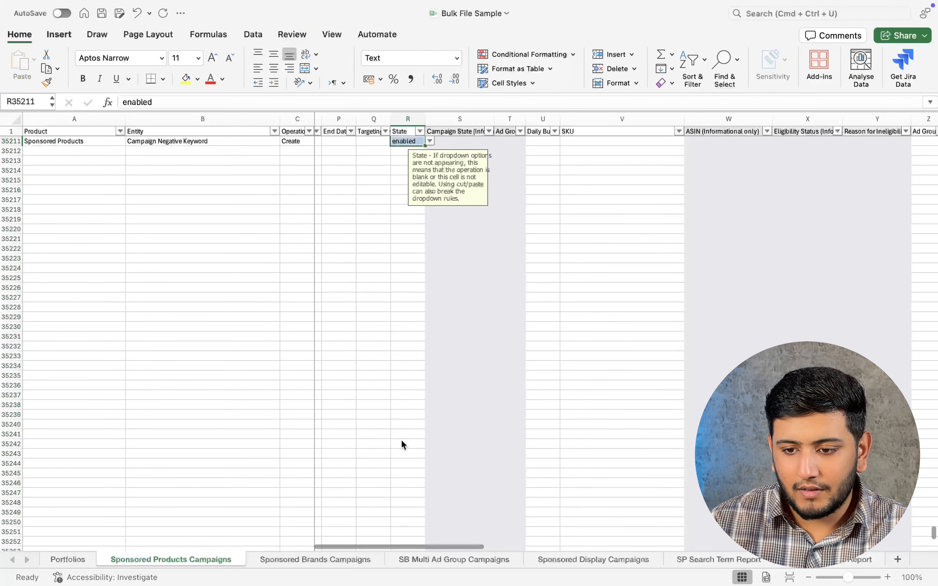
key("Up")
- Copy the Keyword Text values from rows 35196 through 35203 into the Campaign Negative Keyword rows 35204 through 35211
scroll(401, 439, "up", 15)
scroll(401, 439, "right", 10)
scroll(401, 440, "down", 6)
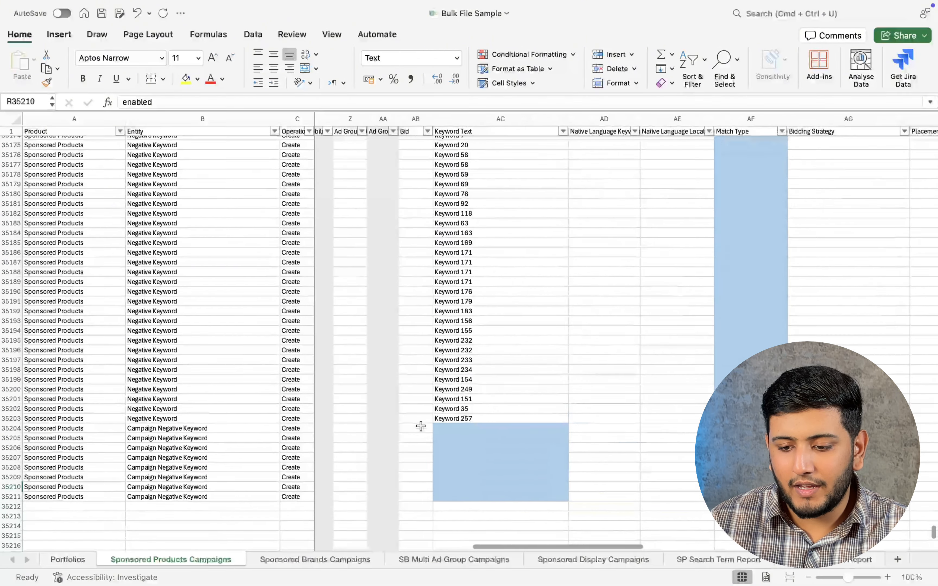
left_click(453, 419)
key("shift+Up")
key("shift+Up")
key("shift+Up")
key("shift+Up")
key("shift+Up")
key("shift+Up")
key("shift+Up")
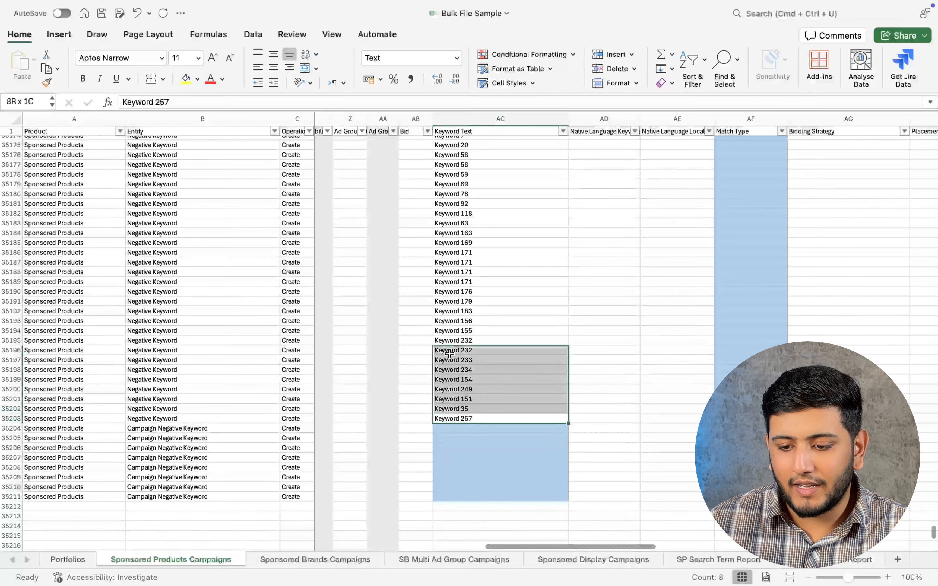
key("super+c")
left_click(453, 427)
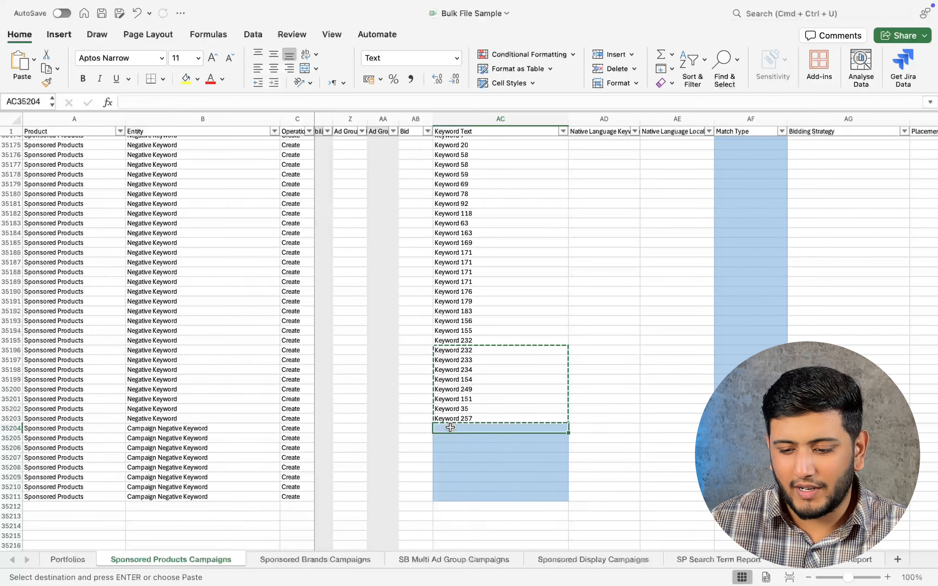
key("super+v")
- Set the Match Type of row 35174 to negativeExact and copy it down through row 35207
scroll(465, 338, "up", 5)
scroll(465, 337, "right", 2)
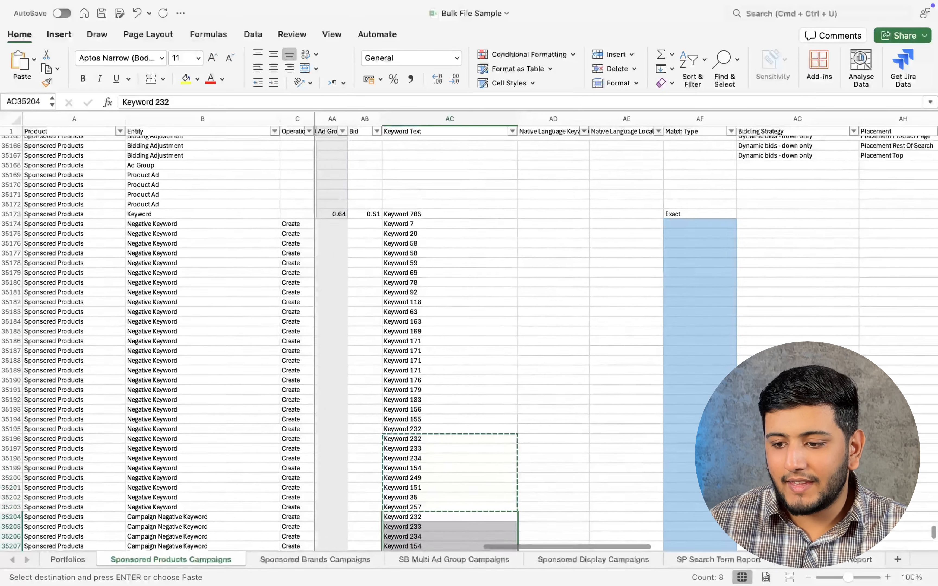
scroll(465, 337, "down", 5)
scroll(465, 337, "up", 2)
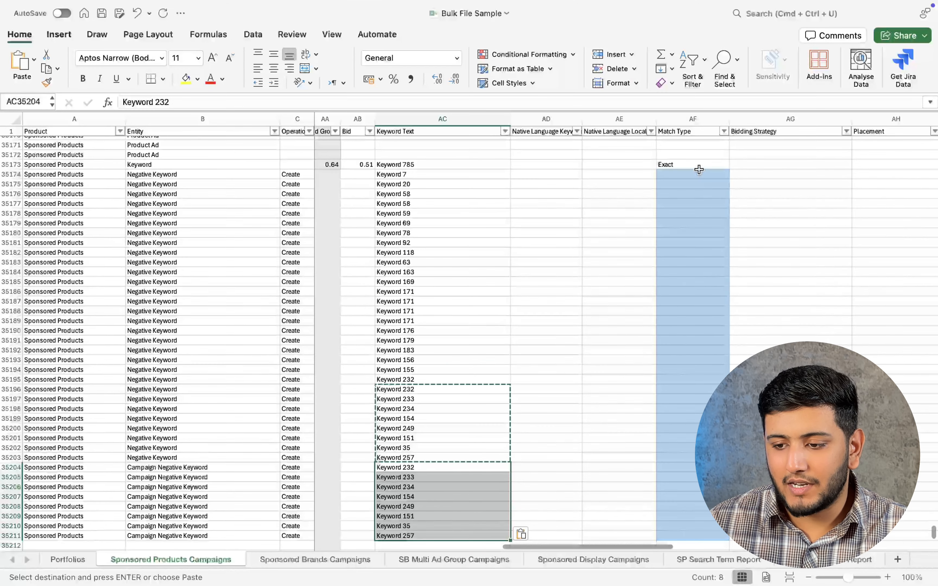
left_click(686, 175)
left_click(733, 173)
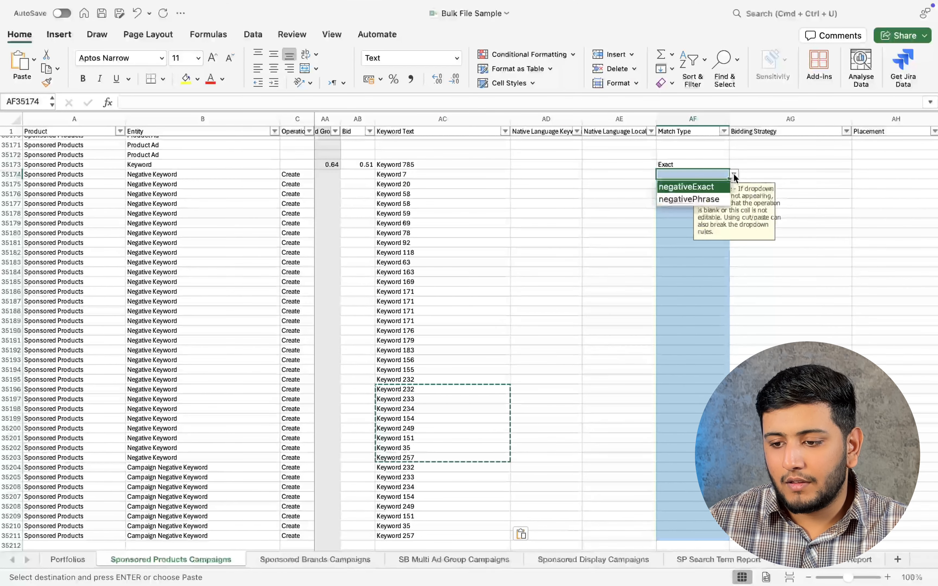
left_click(704, 186)
key("super+c")
left_click_drag(692, 184, 690, 408)
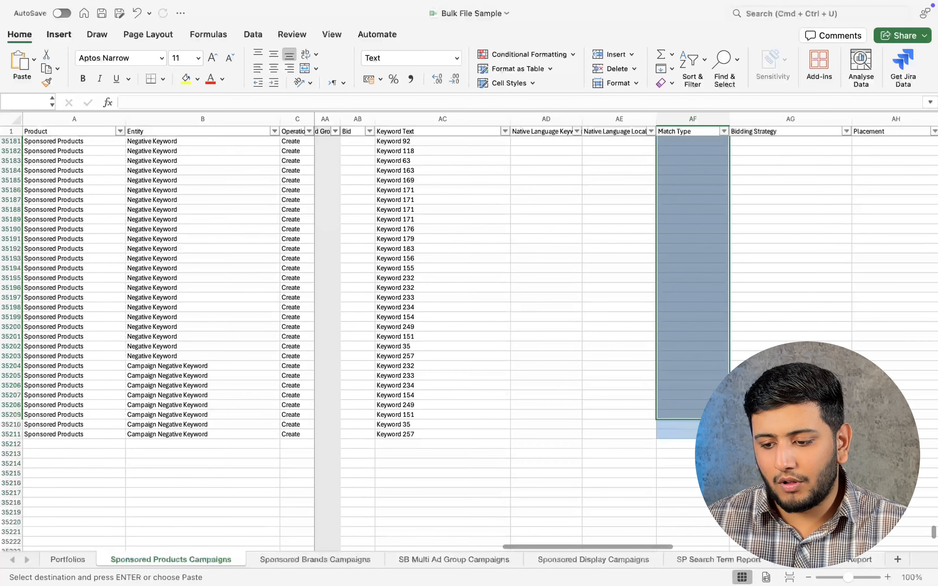
key("super+v")
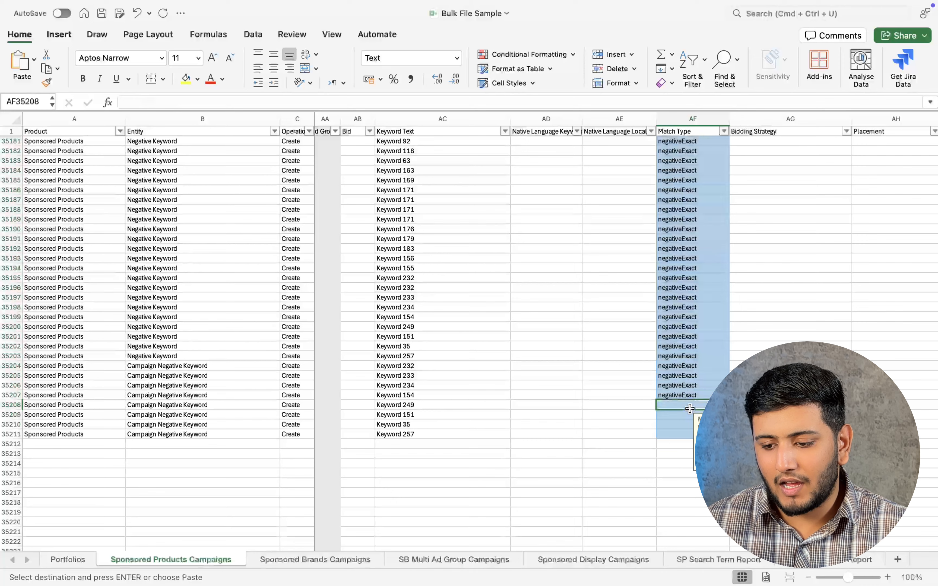
- Set the Match Type of row 35208 to negativePhrase and copy it down through row 35211
type("ph")
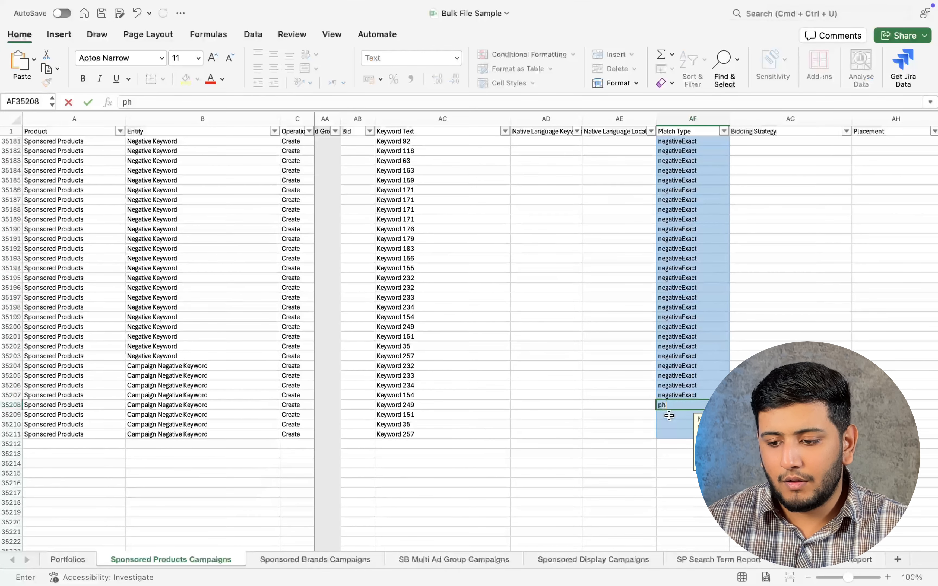
type("r")
type("ase")
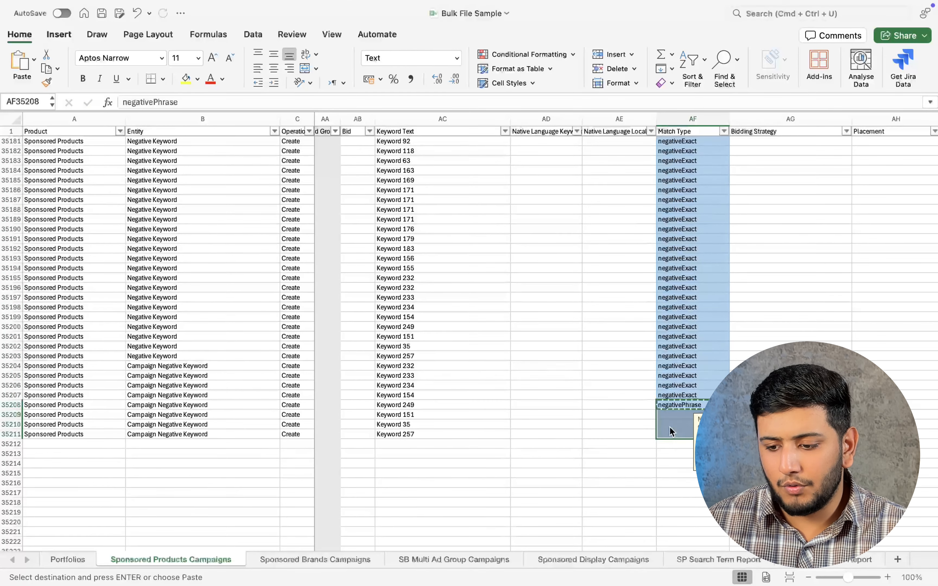
key("super+v")
scroll(670, 427, "right", 3)
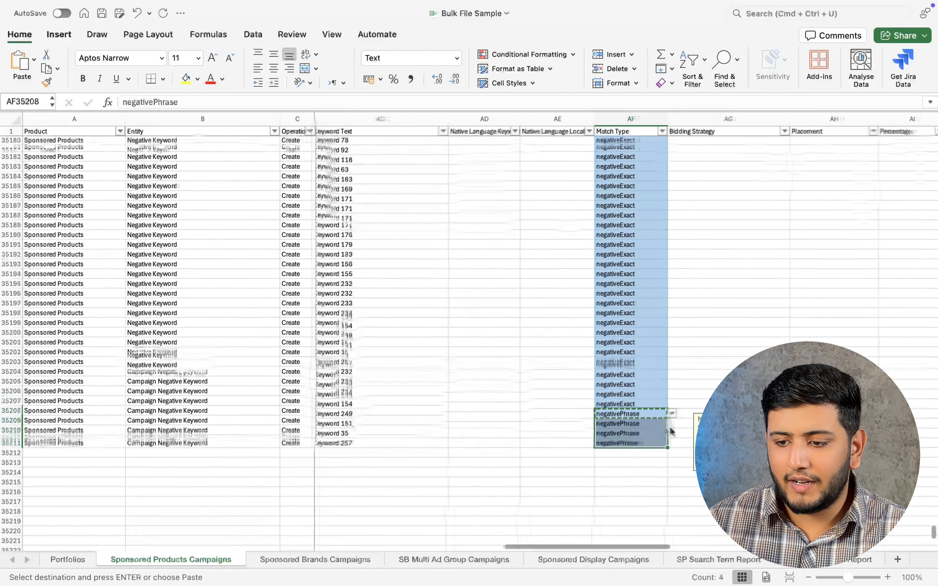
left_click(664, 410)
scroll(664, 409, "left", 10)
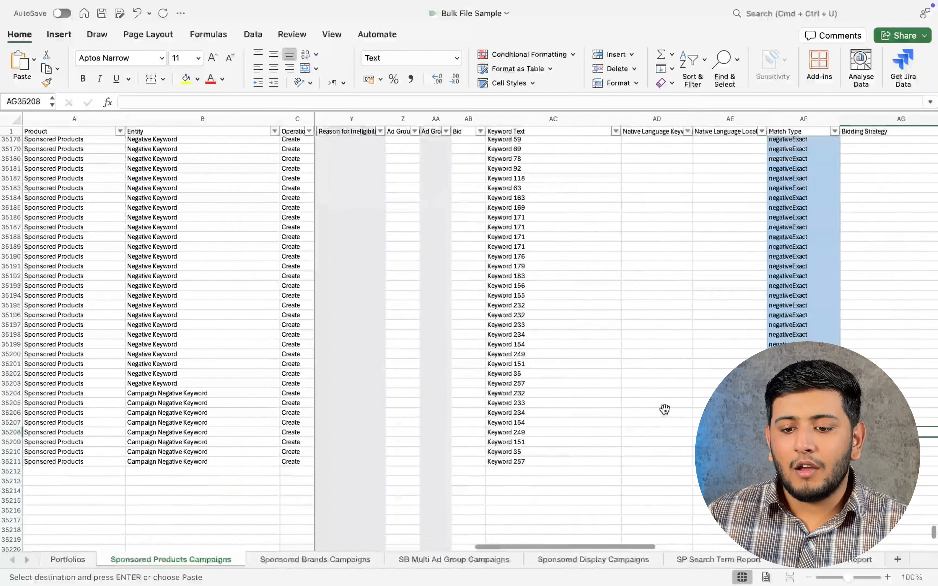
scroll(664, 409, "left", 5)
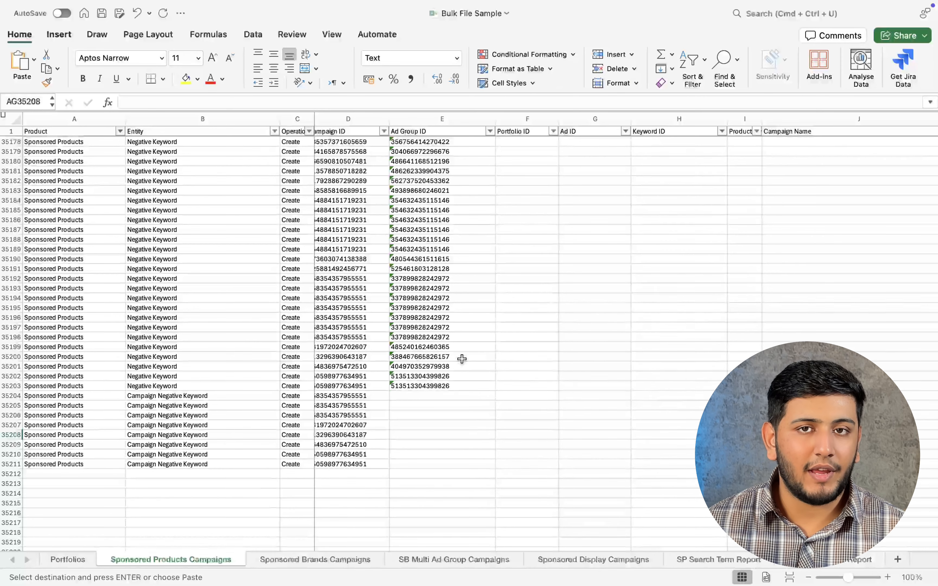
scroll(461, 359, "up", 5)
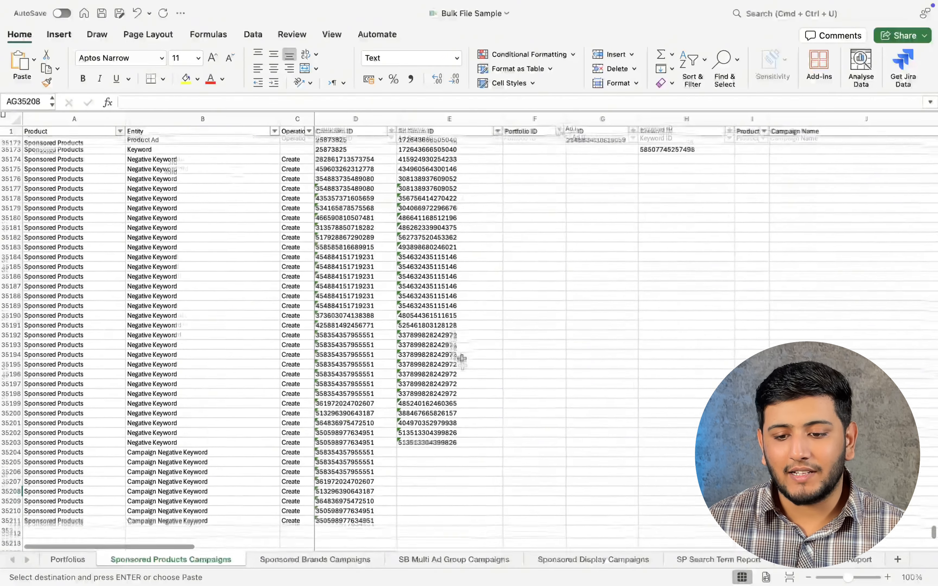